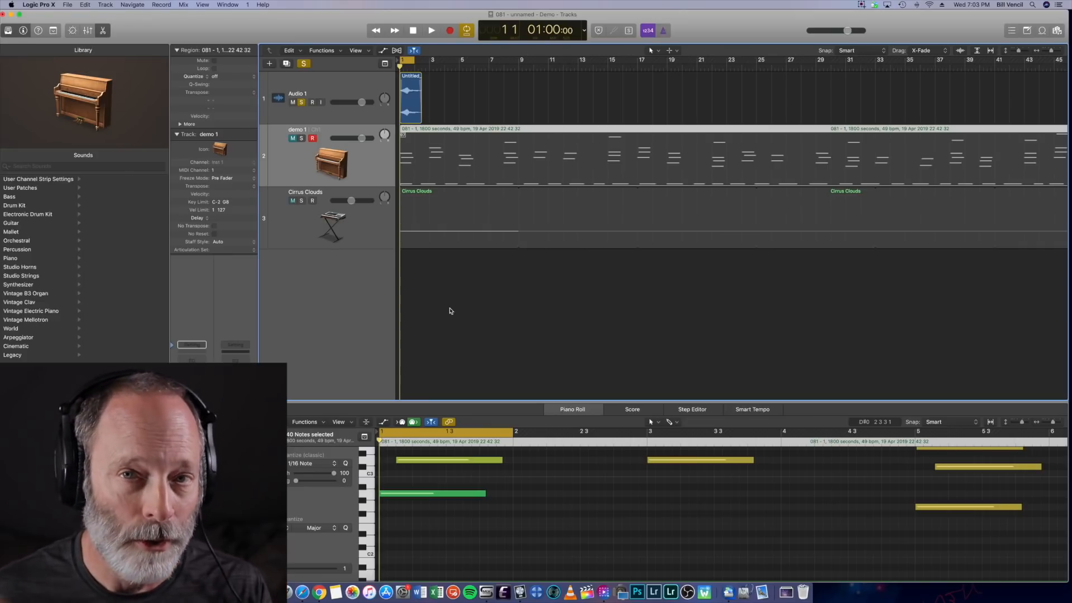
# Play the recorded voice region on the Audio 1 track from the beginning, then stop playback.
pyautogui.press('Up')
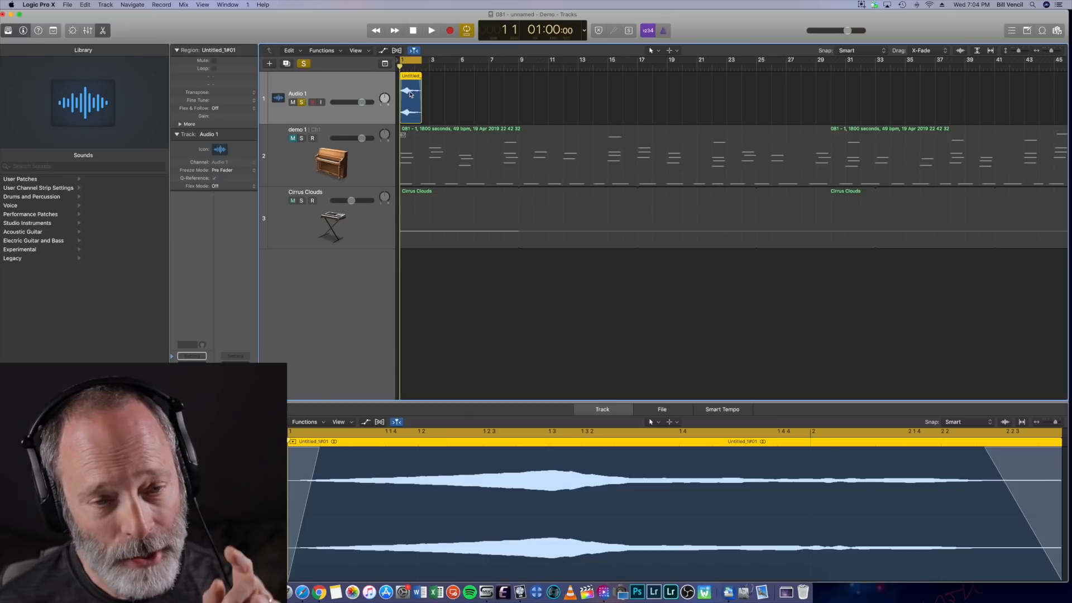
pyautogui.press('space')
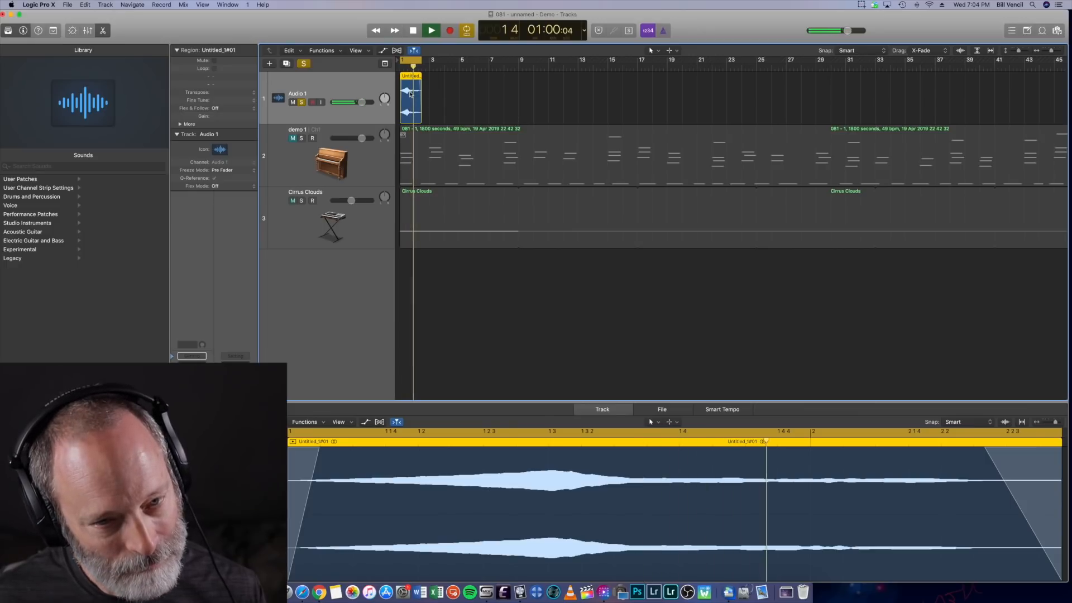
pyautogui.press('space')
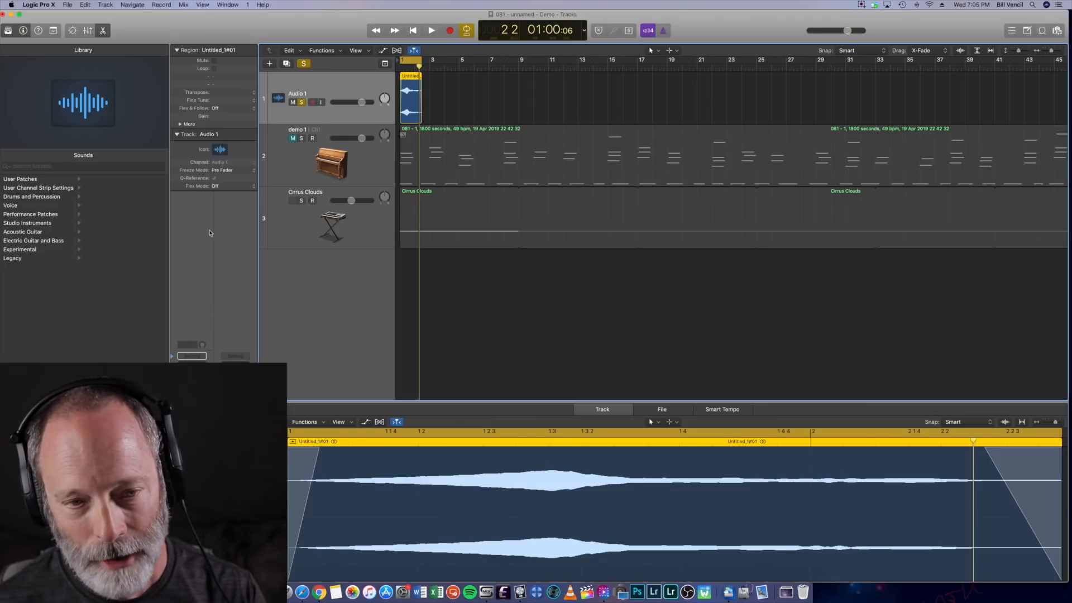
# Unsolo Audio 1, unmute and select the demo 1 track, and mute Cirrus Clouds so the voice instrument plays alone.
pyautogui.click(301, 103)
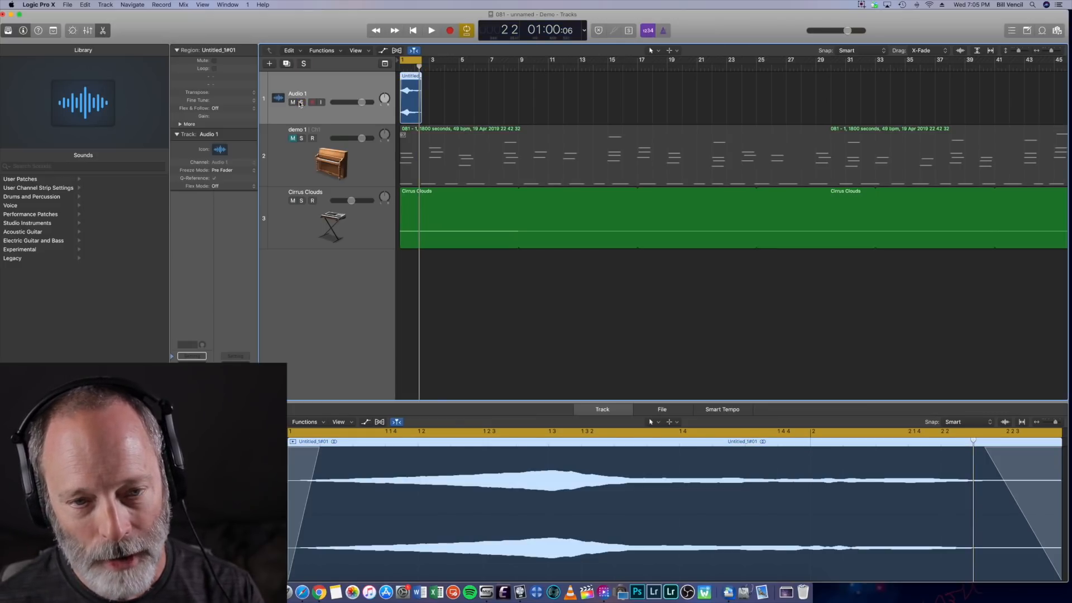
pyautogui.click(293, 138)
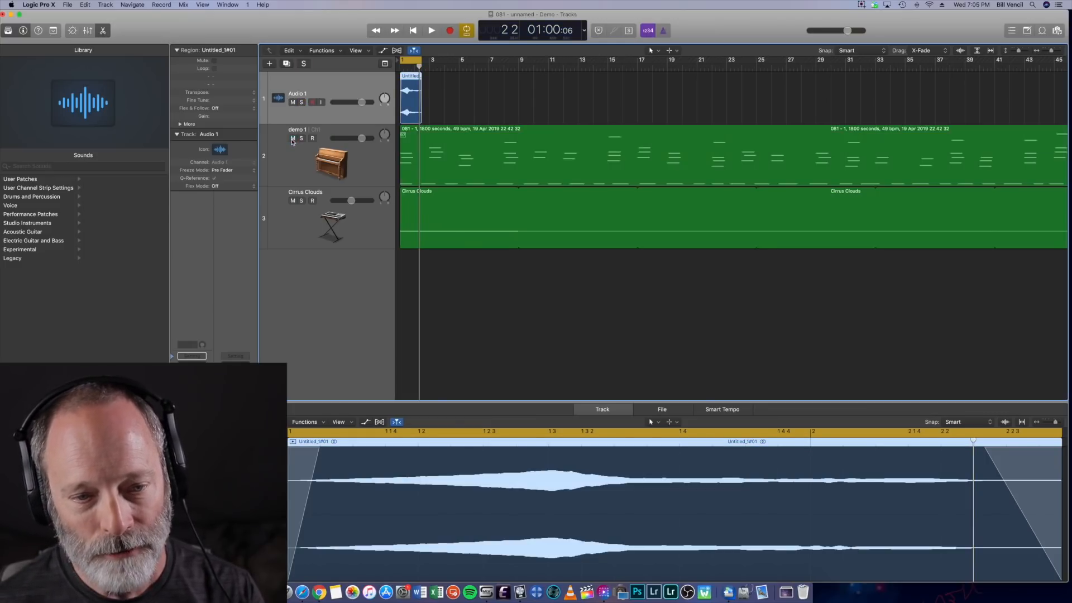
pyautogui.click(298, 168)
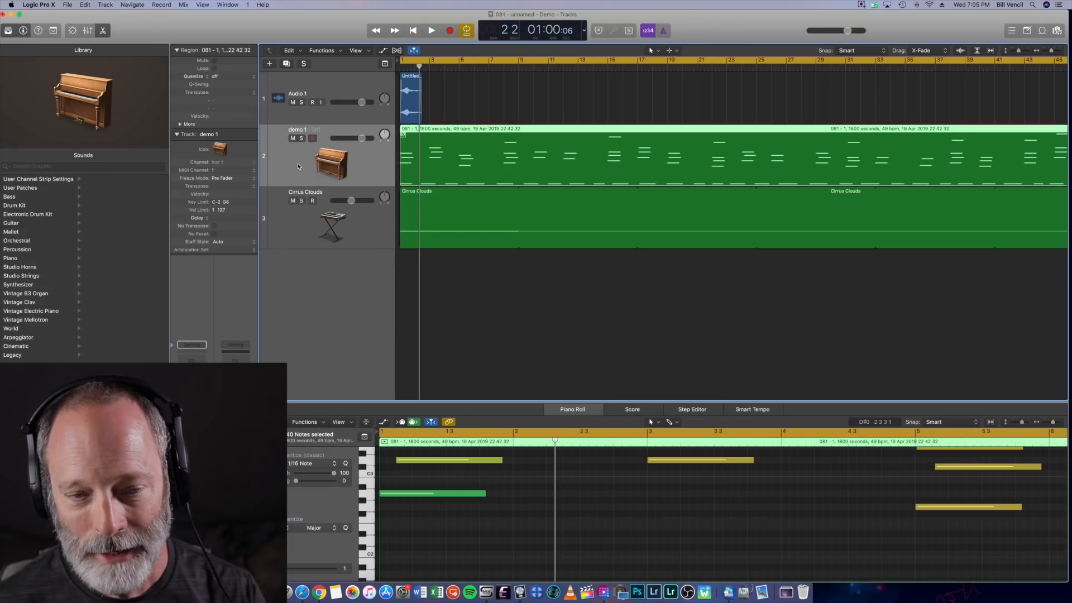
pyautogui.click(292, 200)
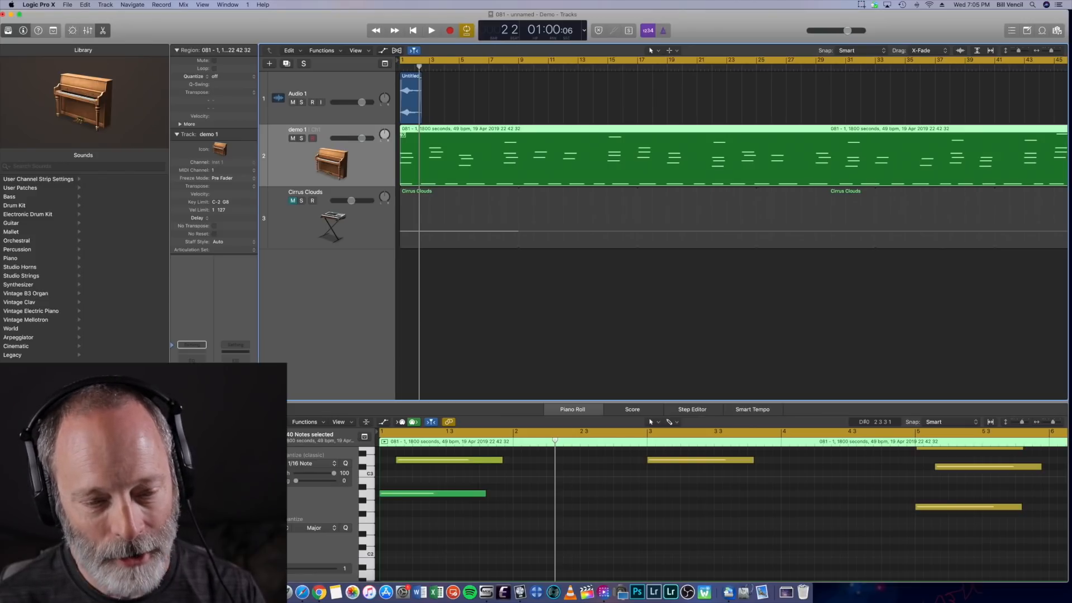
# Show the demo 1 track's Alchemy window and display the settings of source A.
pyautogui.press('v')
pyautogui.press('v')
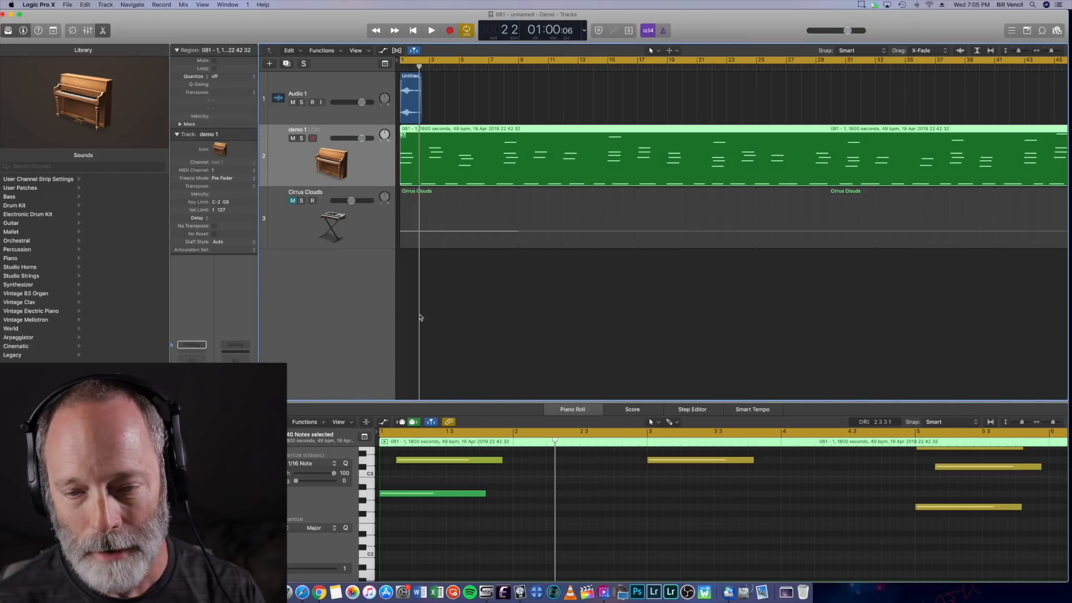
pyautogui.press('v')
pyautogui.moveTo(591, 206); pyautogui.dragTo(424, 143)
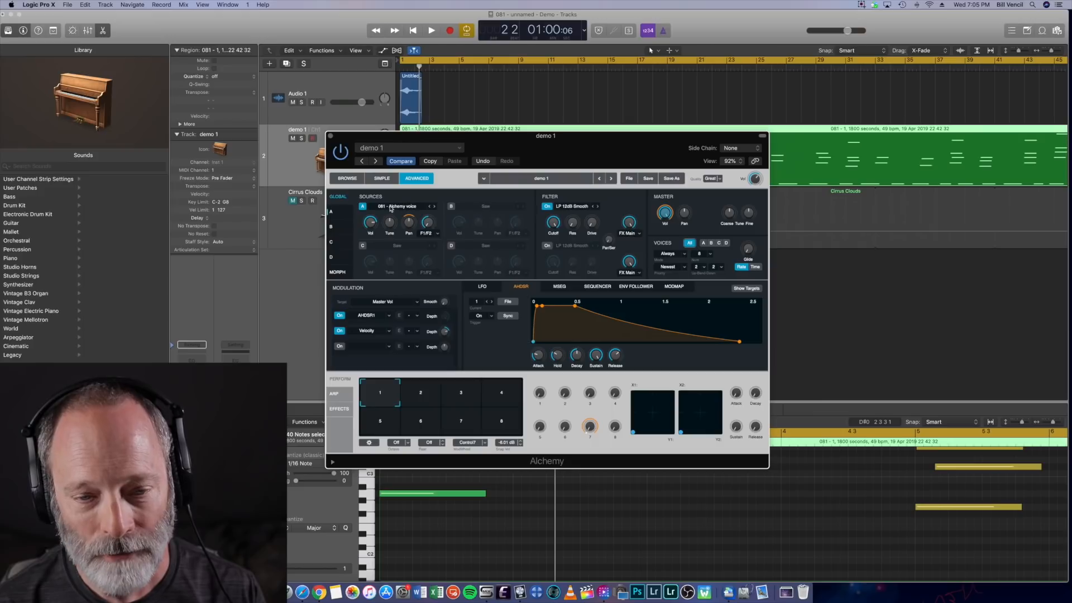
pyautogui.click(338, 213)
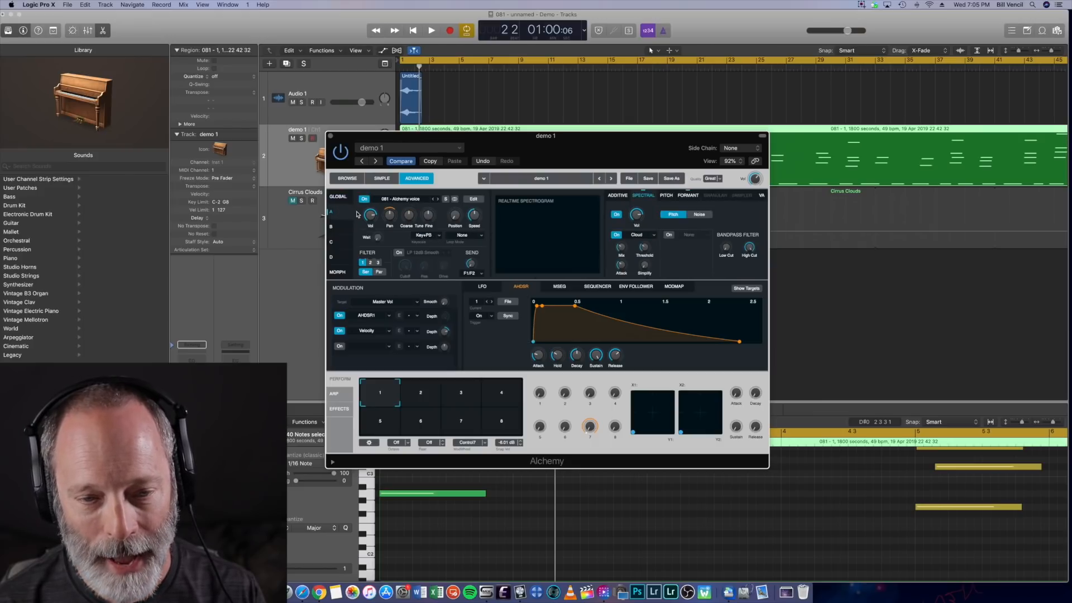
# Examine source A's Import Audio browser with its sample files and analysis modes, and leave it without importing.
pyautogui.click(409, 202)
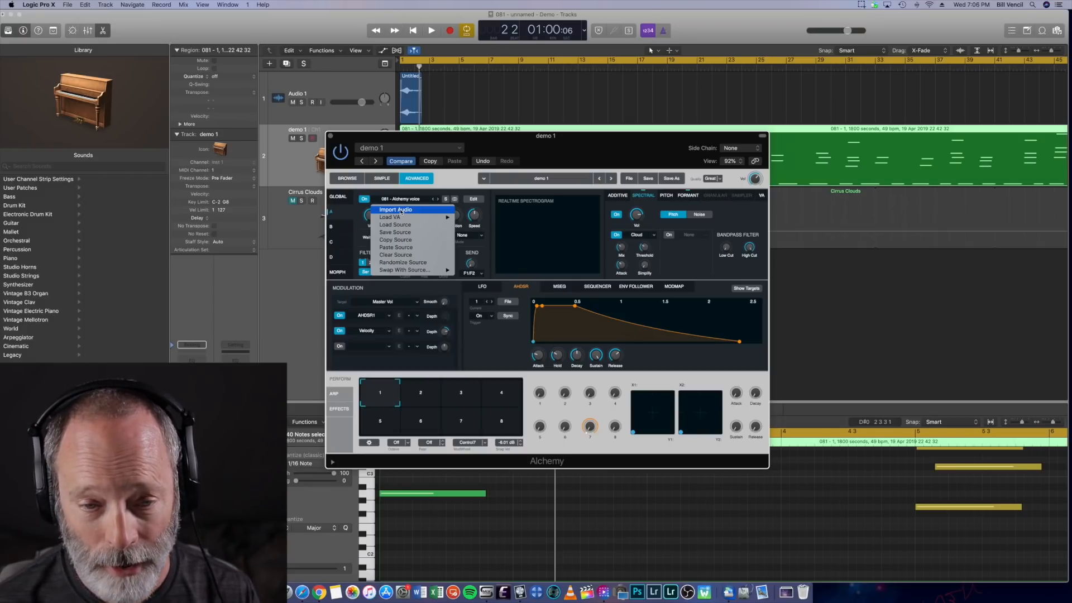
pyautogui.click(401, 210)
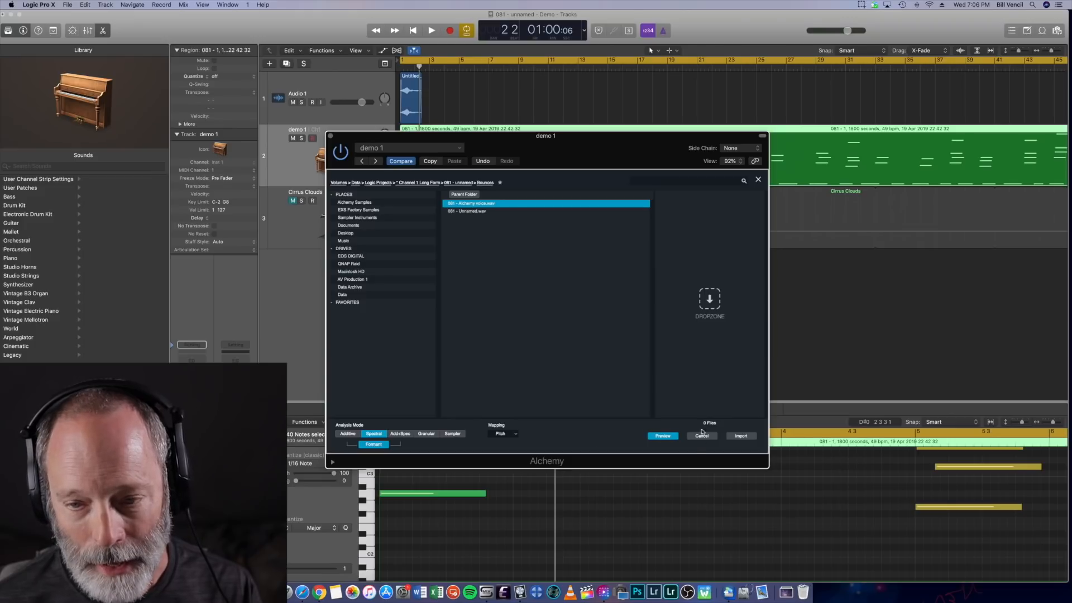
pyautogui.click(758, 181)
pyautogui.moveTo(418, 141); pyautogui.dragTo(604, 127)
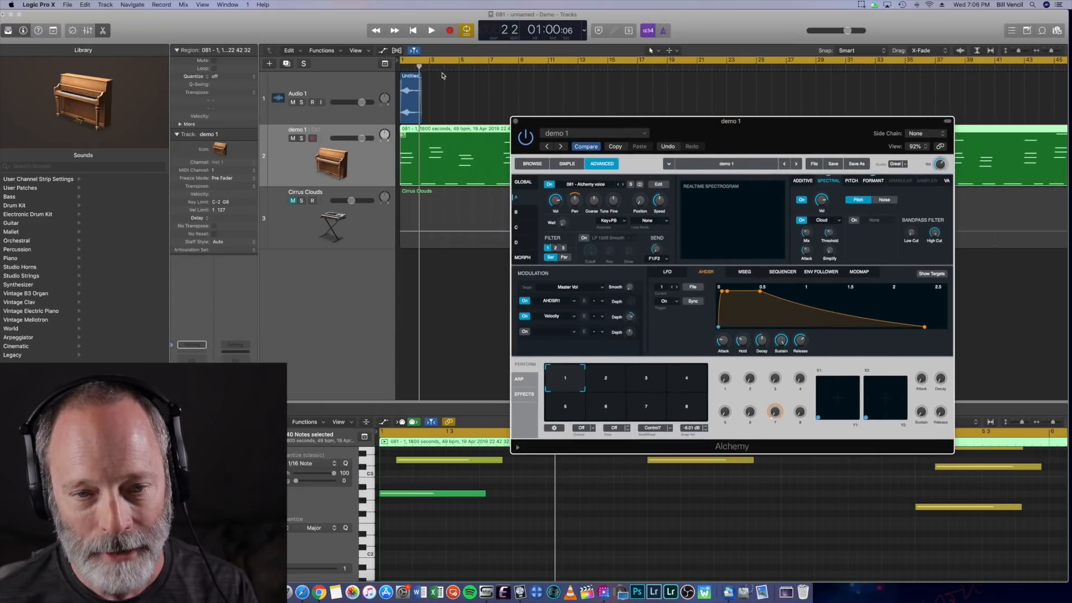
# Return the playhead to the start of the project and play the demo 1 part, then stop.
pyautogui.click(414, 63)
pyautogui.click(416, 61)
pyautogui.moveTo(413, 61); pyautogui.dragTo(402, 64)
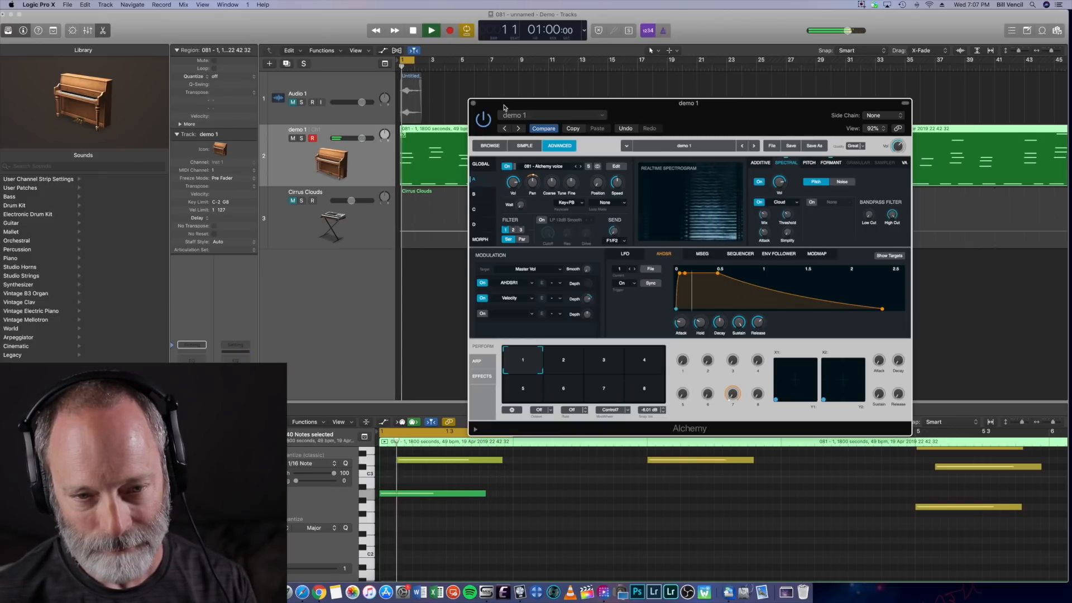
pyautogui.click(413, 31)
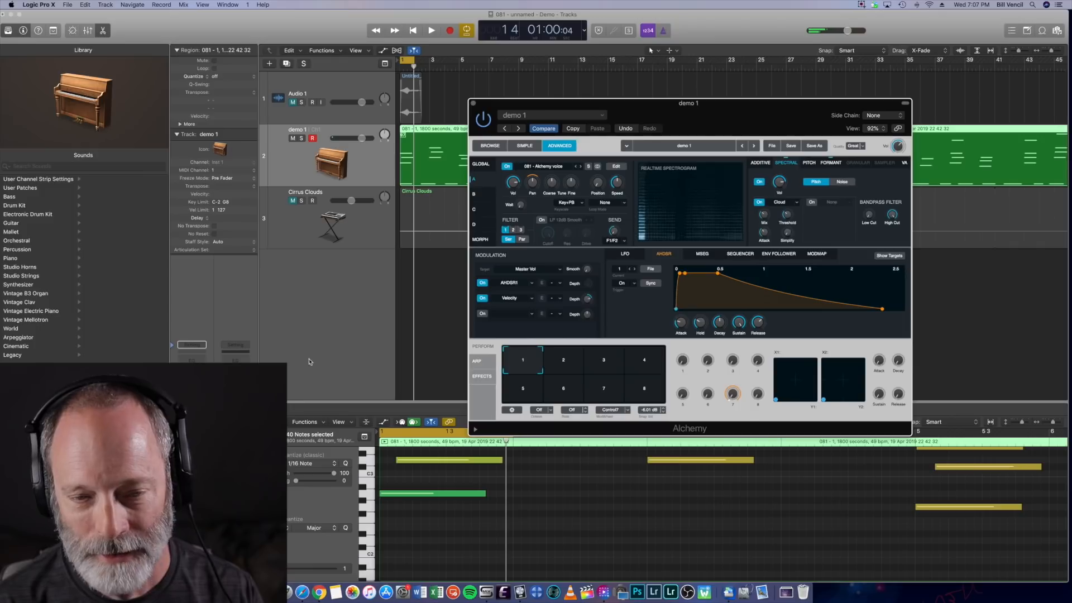
# Open source A's sample editor in Alchemy and audition the voice sample on several keyboard notes.
pyautogui.moveTo(511, 109); pyautogui.dragTo(494, 120)
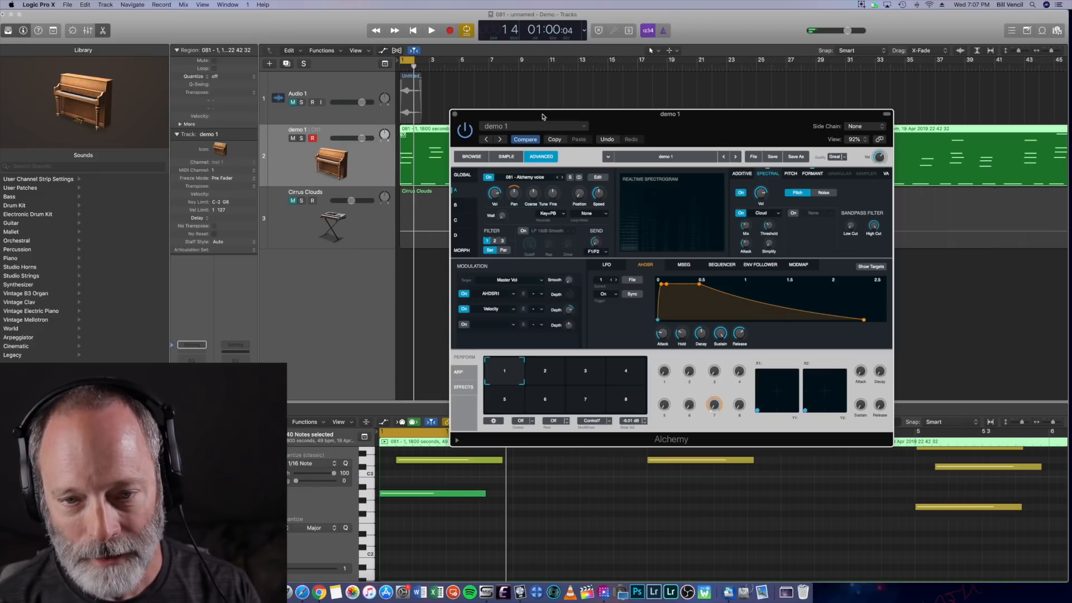
pyautogui.moveTo(544, 115); pyautogui.dragTo(512, 139)
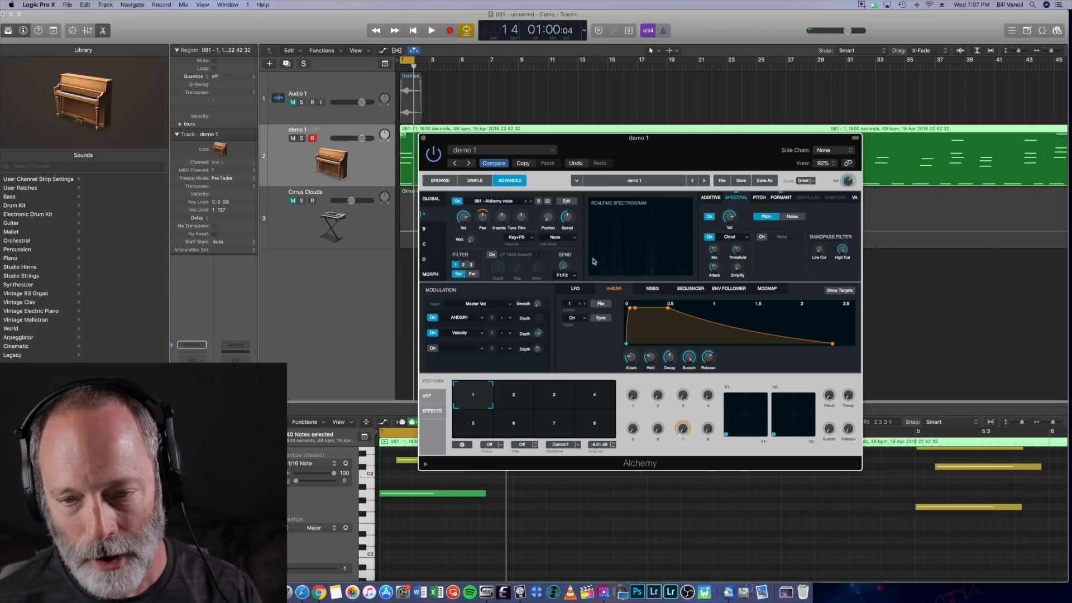
pyautogui.click(565, 202)
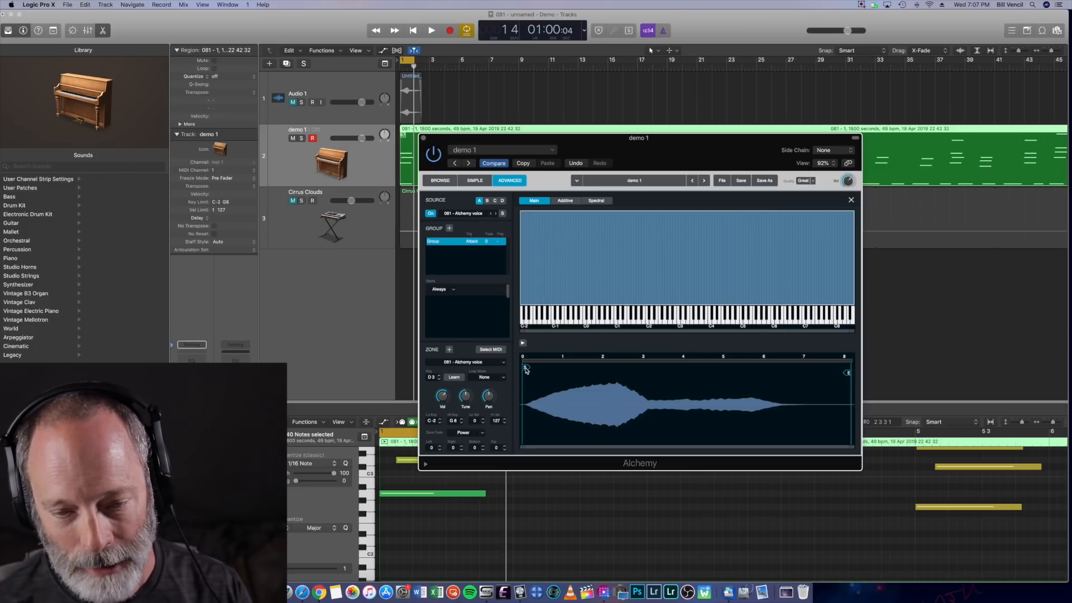
pyautogui.click(660, 321)
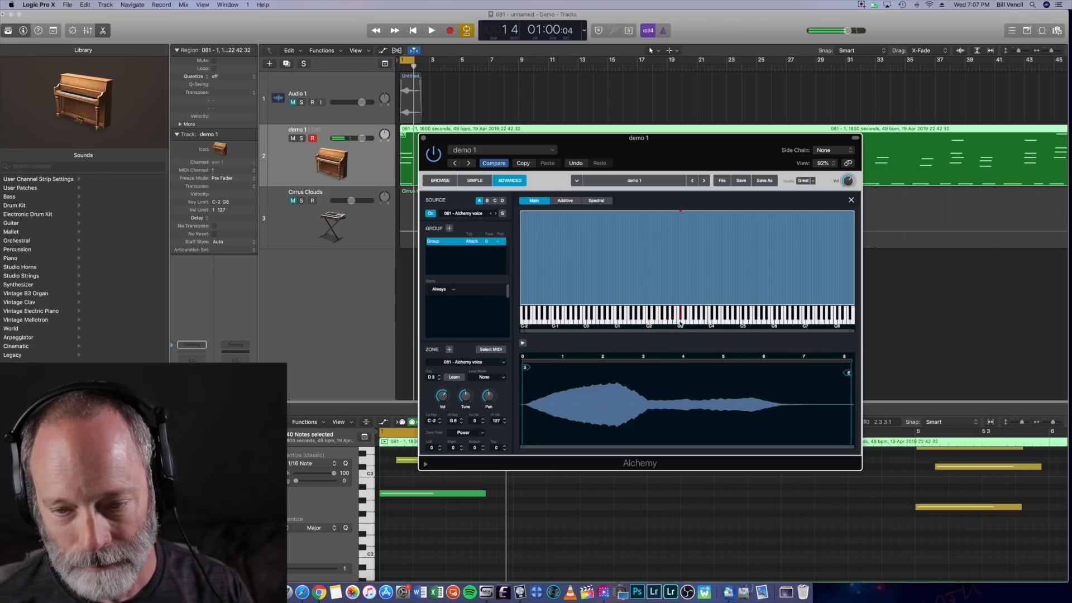
pyautogui.click(692, 322)
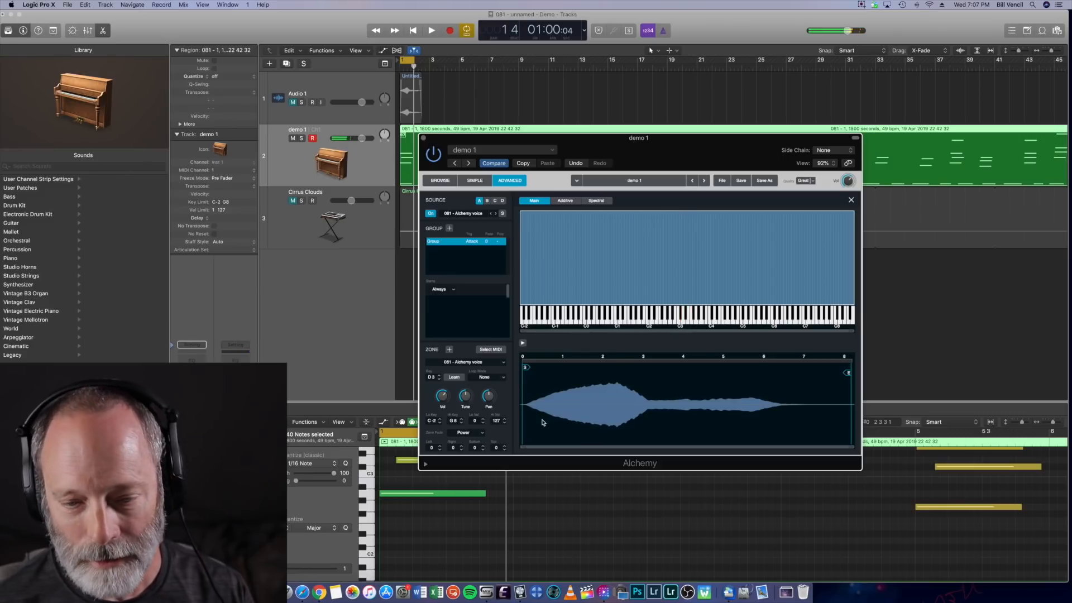
# Set the voice sample's end to about 2.5 s and try starts at about 0.9 s and 1.9 s, auditioning each range.
pyautogui.moveTo(525, 369); pyautogui.dragTo(562, 369)
pyautogui.moveTo(848, 374); pyautogui.dragTo(619, 382)
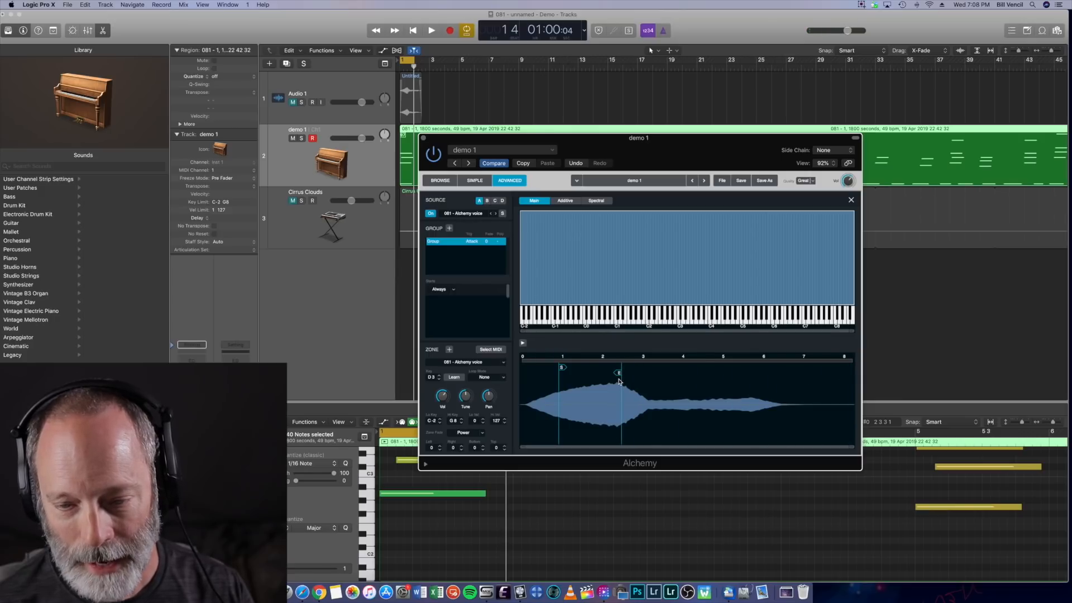
pyautogui.click(635, 325)
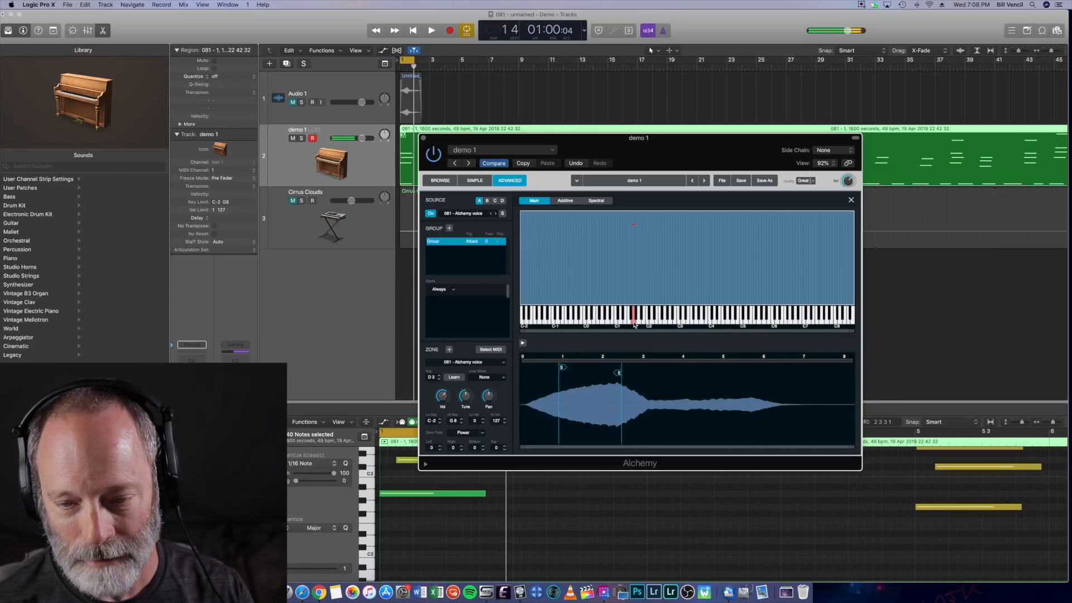
pyautogui.click(666, 326)
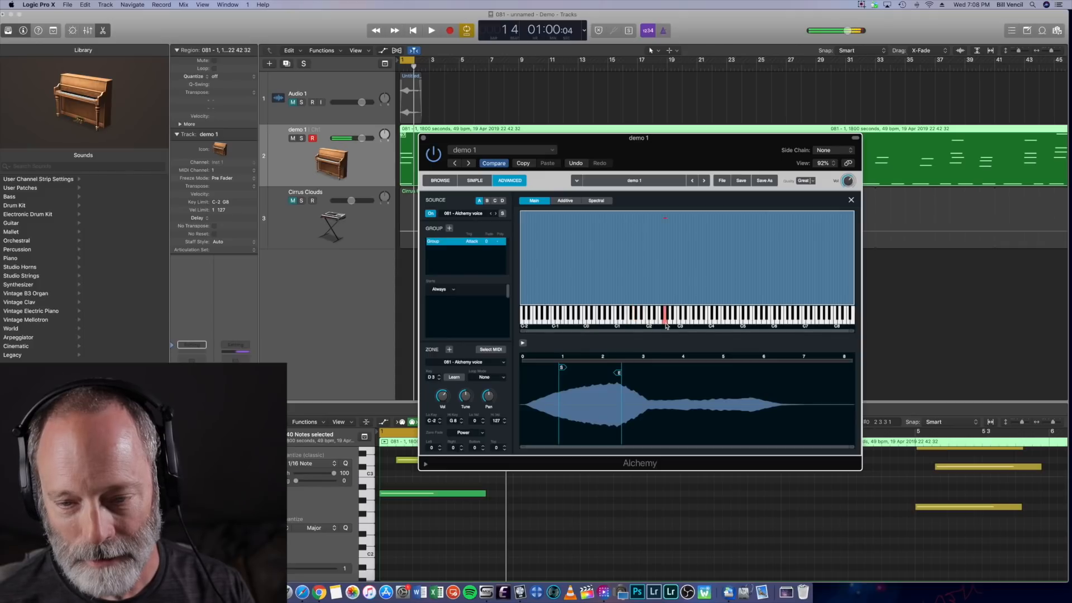
pyautogui.moveTo(562, 369); pyautogui.dragTo(601, 369)
pyautogui.click(671, 324)
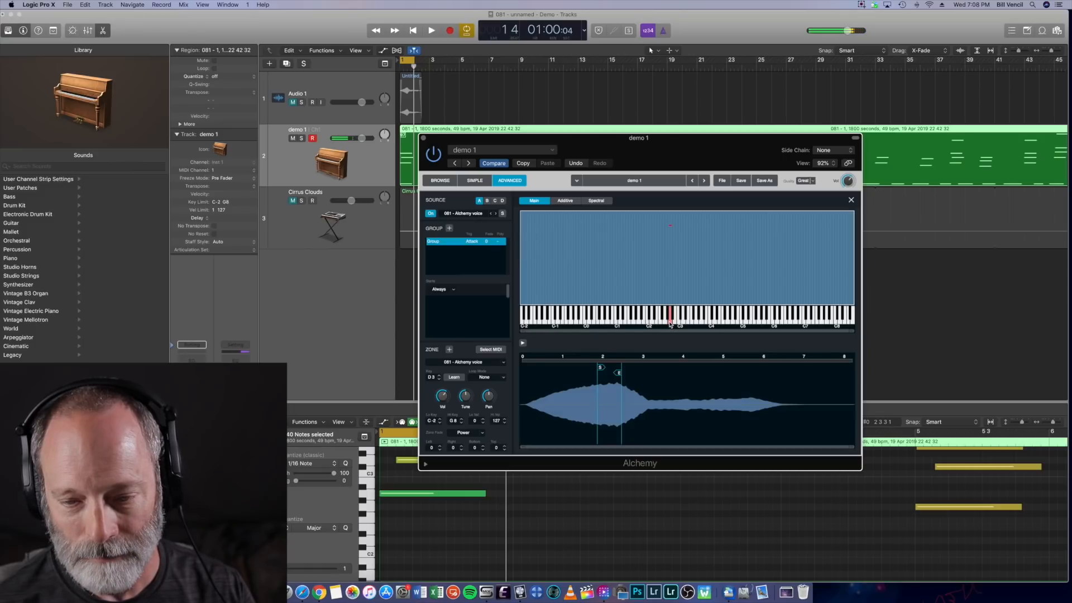
# Reset the sample's start to 0, audition an end at about 1 s, and extend the end to about 6.7 s before leaving the editor.
pyautogui.moveTo(601, 370); pyautogui.dragTo(525, 370)
pyautogui.moveTo(617, 372); pyautogui.dragTo(557, 371)
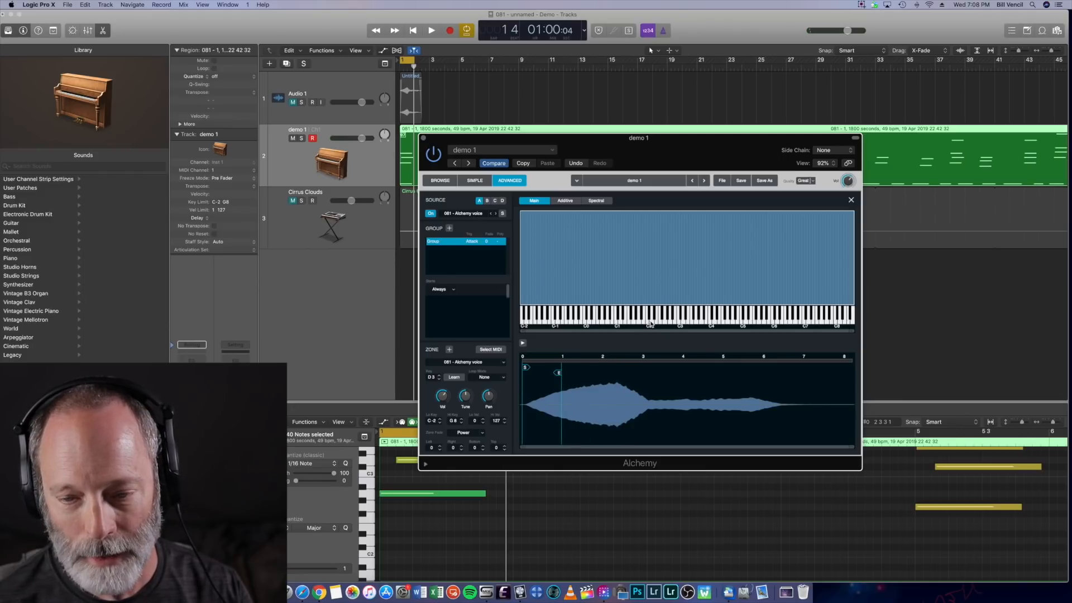
pyautogui.click(652, 316)
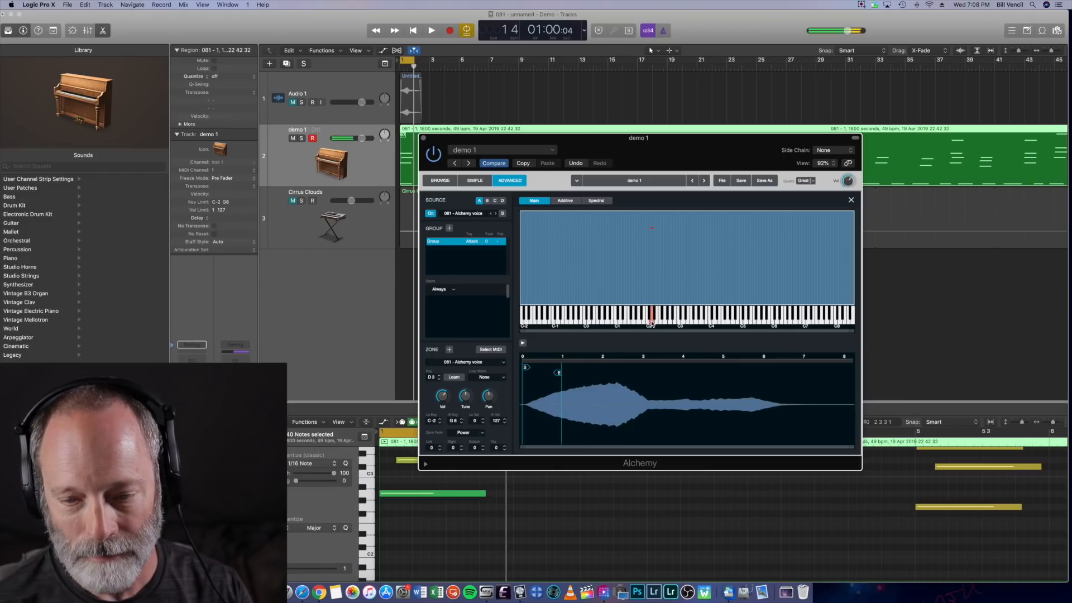
pyautogui.moveTo(557, 372); pyautogui.dragTo(790, 390)
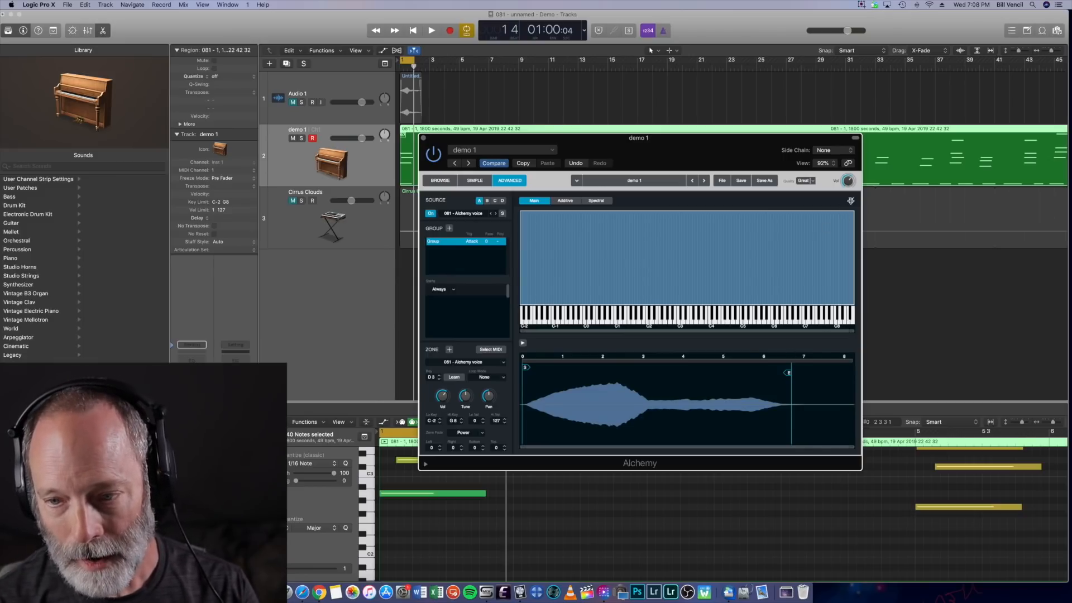
pyautogui.click(851, 200)
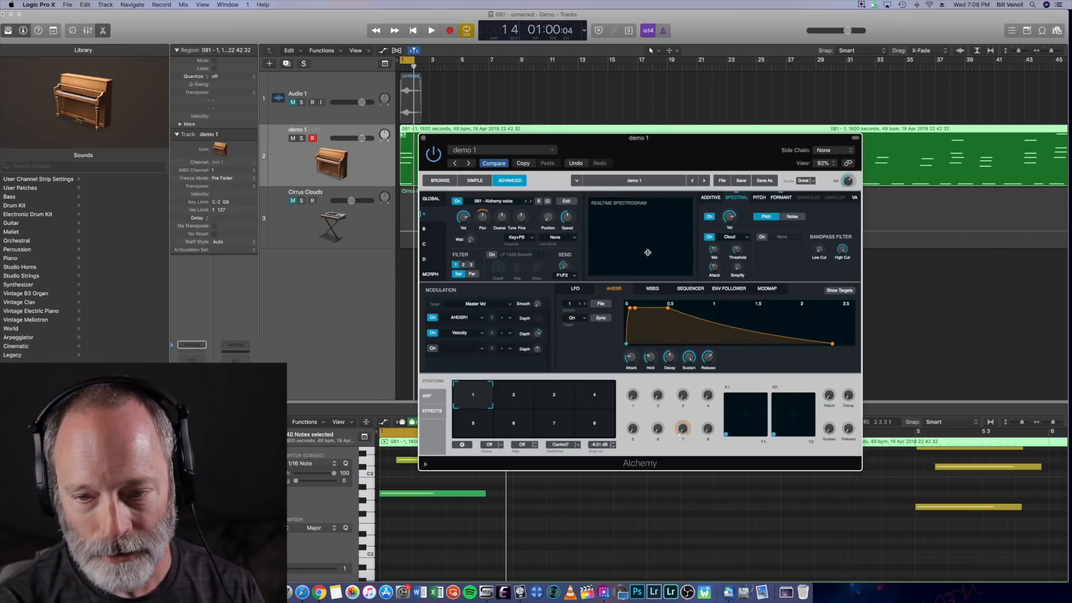
# Turn off the Cloud effect in source A's spectral section and audition the demo 1 part from the project start.
pyautogui.click(714, 239)
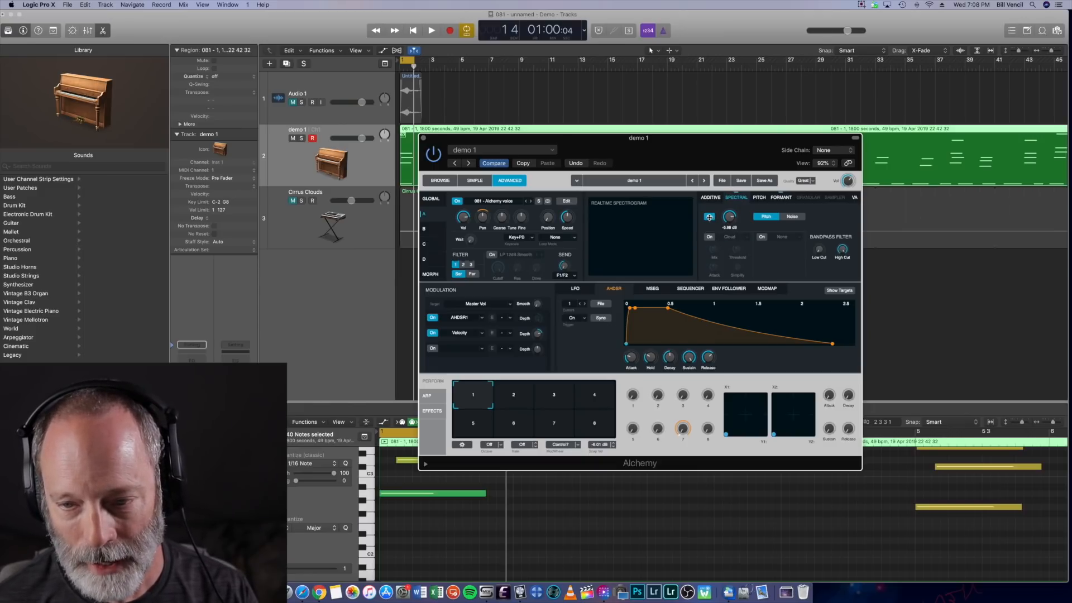
pyautogui.click(708, 217)
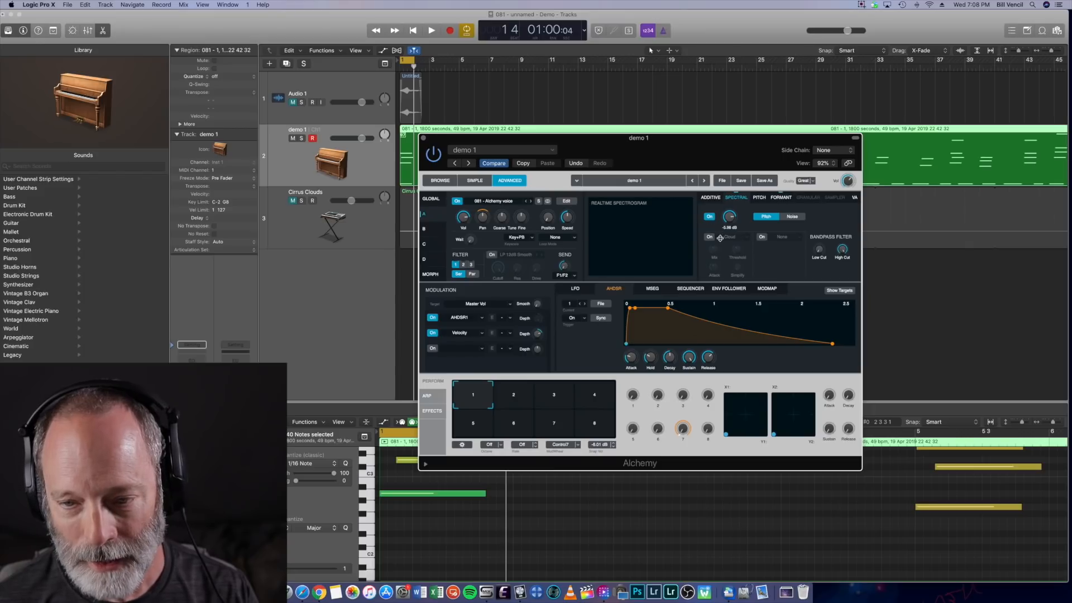
pyautogui.click(708, 237)
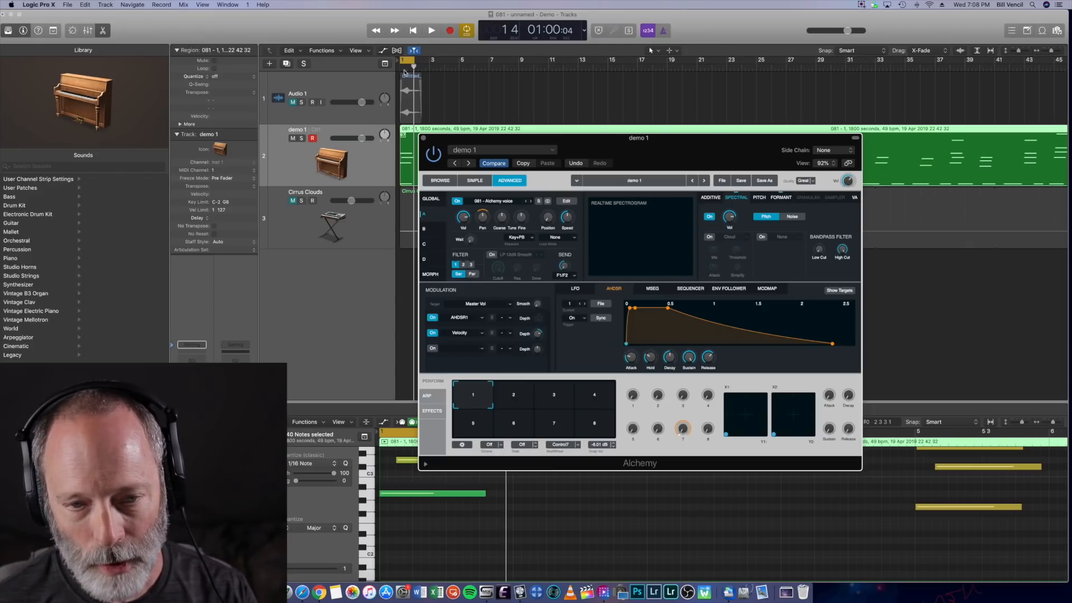
pyautogui.moveTo(414, 68); pyautogui.dragTo(400, 68)
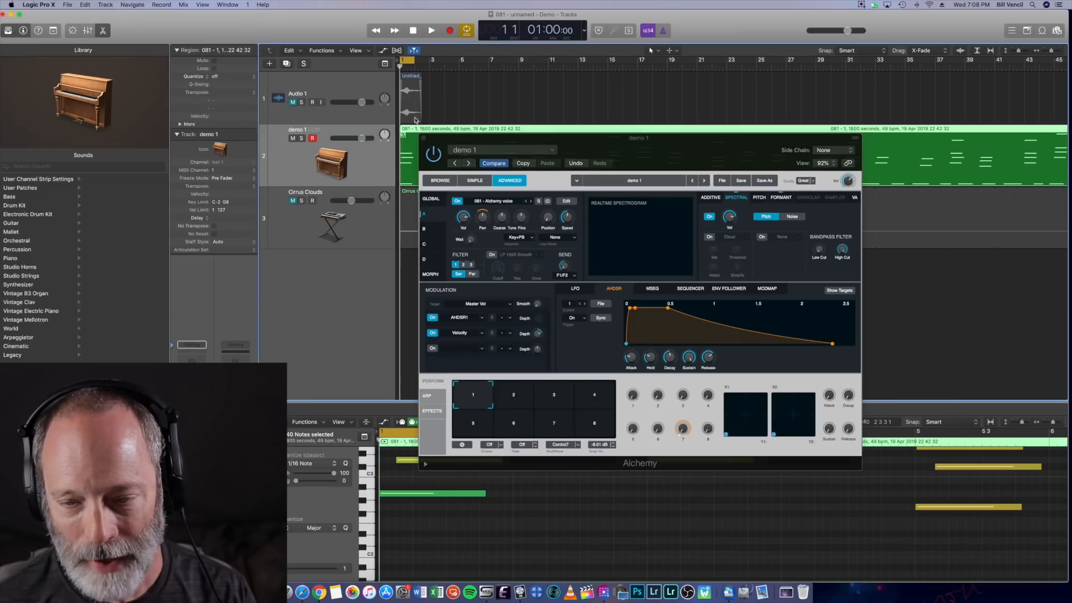
pyautogui.press('space')
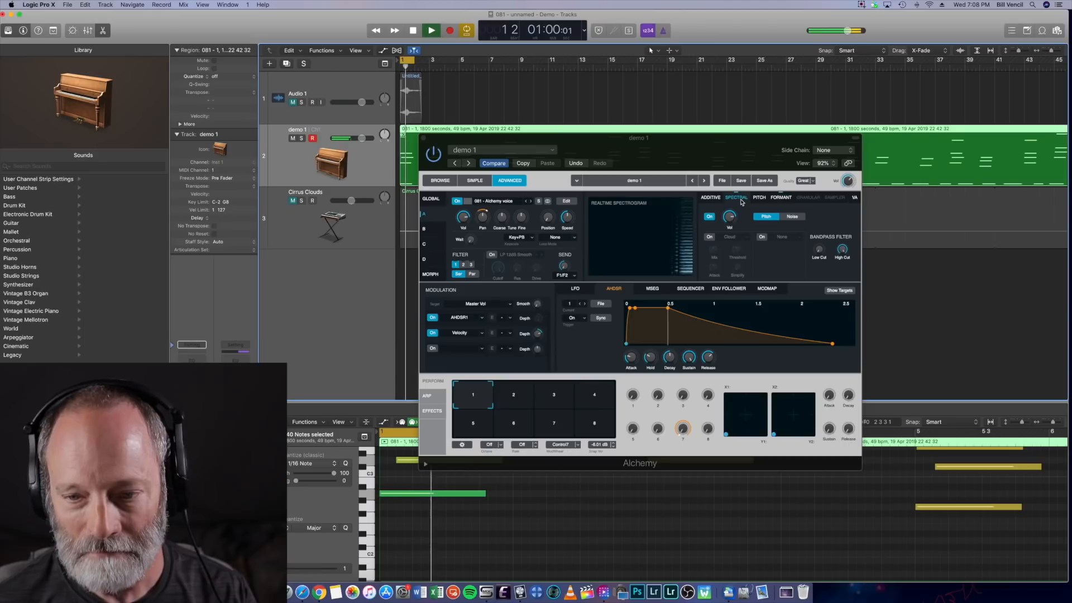
pyautogui.press('space')
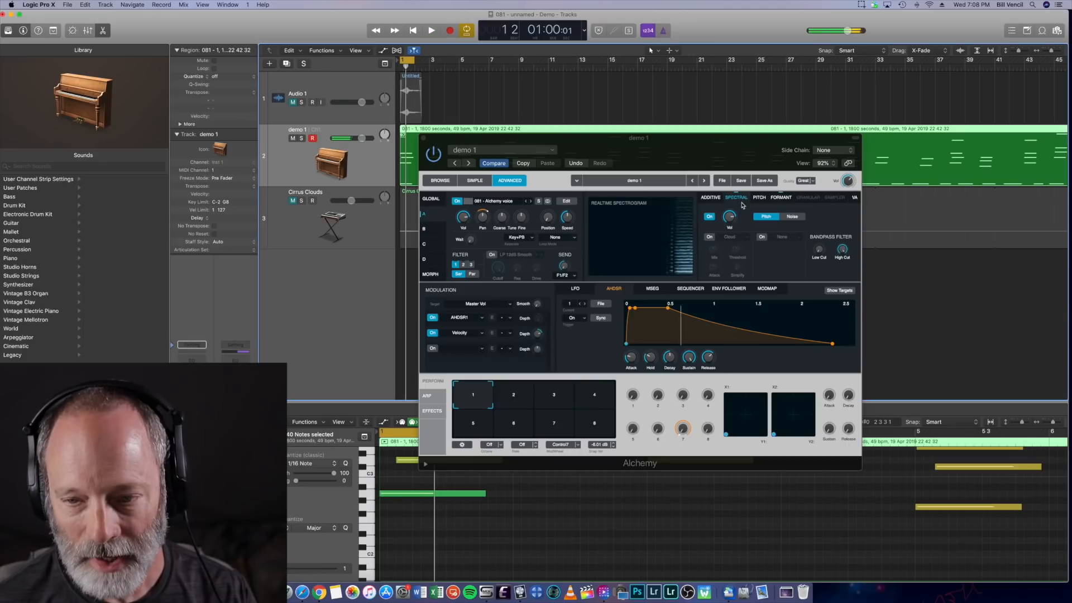
# Try the Noise mode of source A's spectral section, audition the part from the project start, and restore Pitch mode.
pyautogui.click(793, 217)
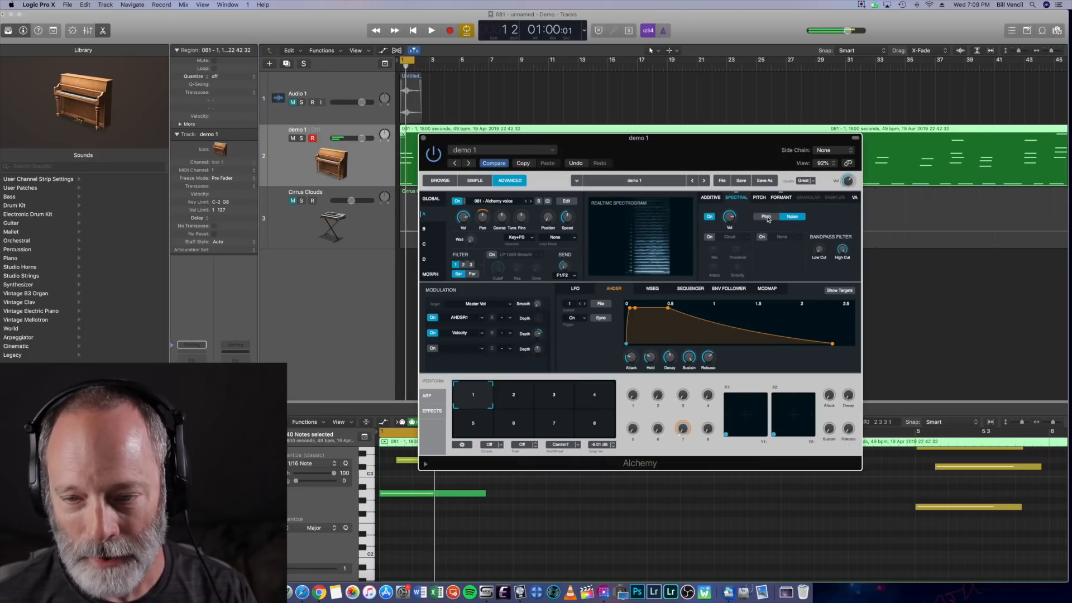
pyautogui.click(401, 78)
pyautogui.press('space')
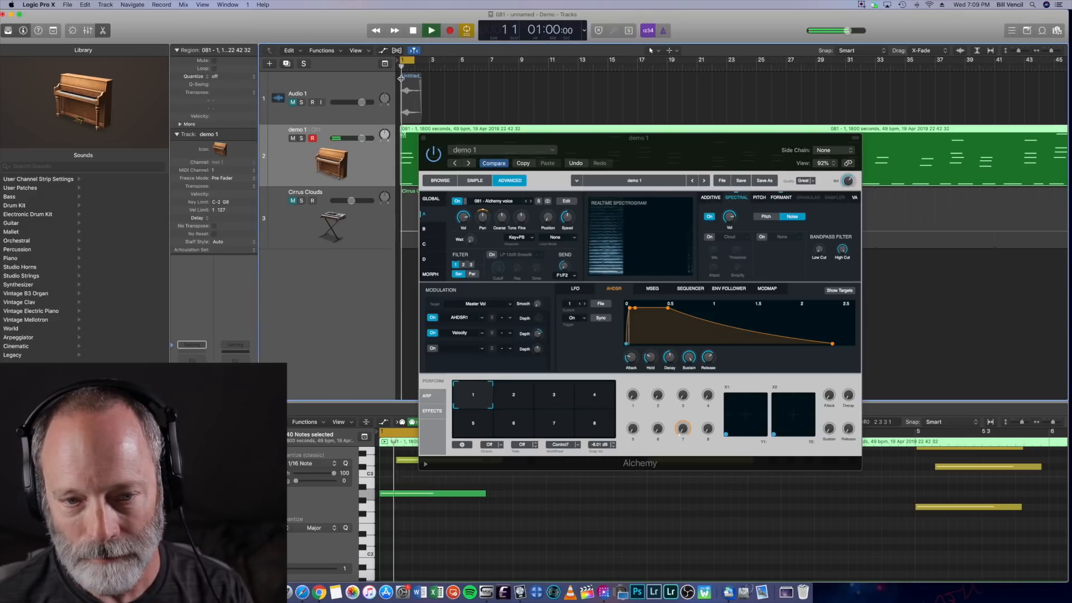
pyautogui.press('space')
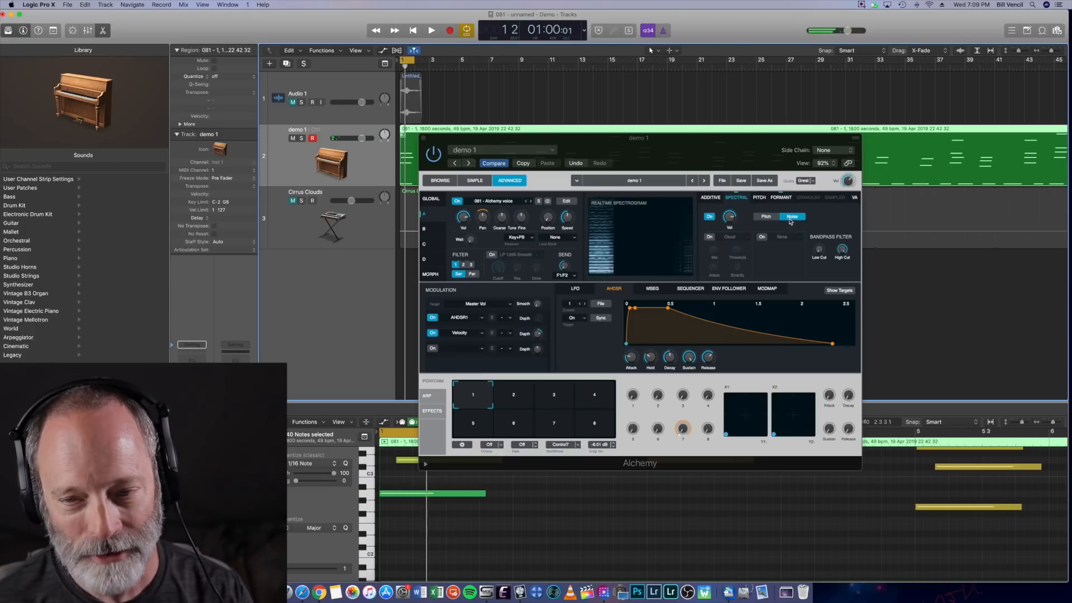
pyautogui.click(770, 218)
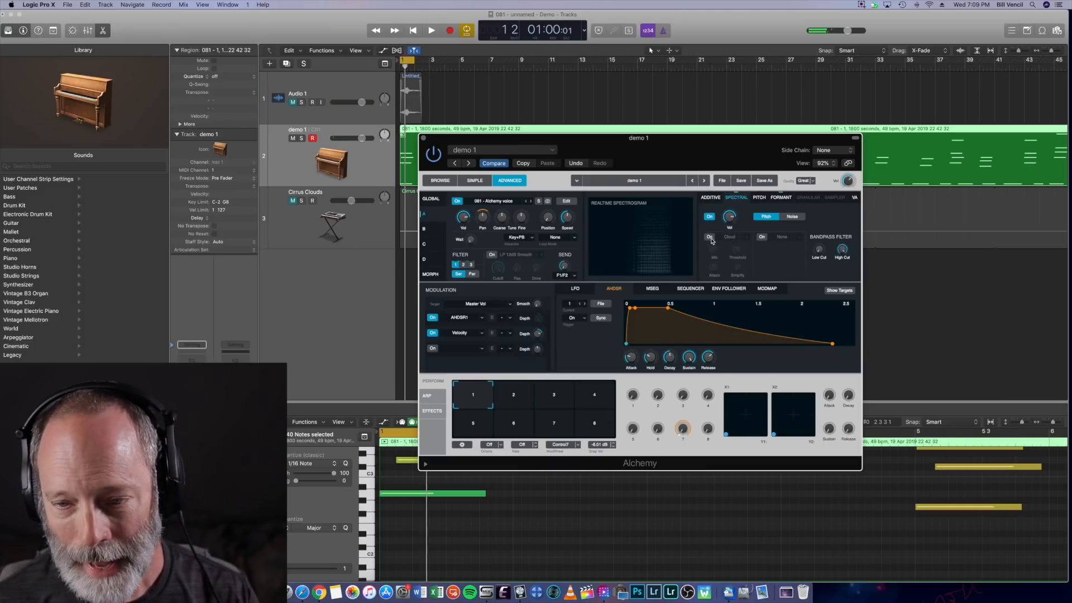
# Audition the demo 1 part from the project start with the spectral section in Pitch mode.
pyautogui.moveTo(405, 69); pyautogui.dragTo(398, 66)
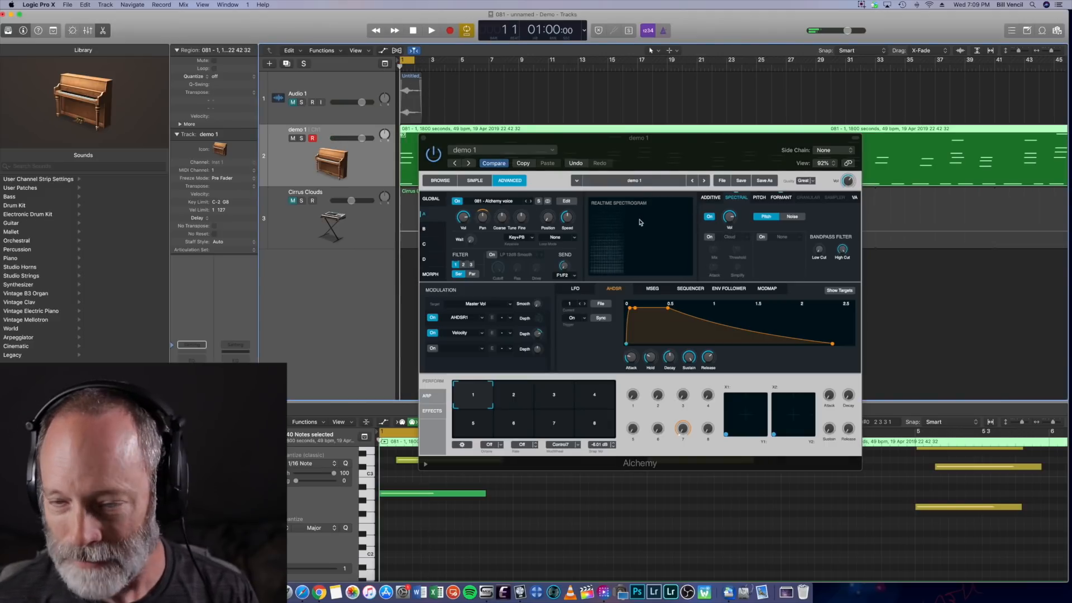
pyautogui.press('space')
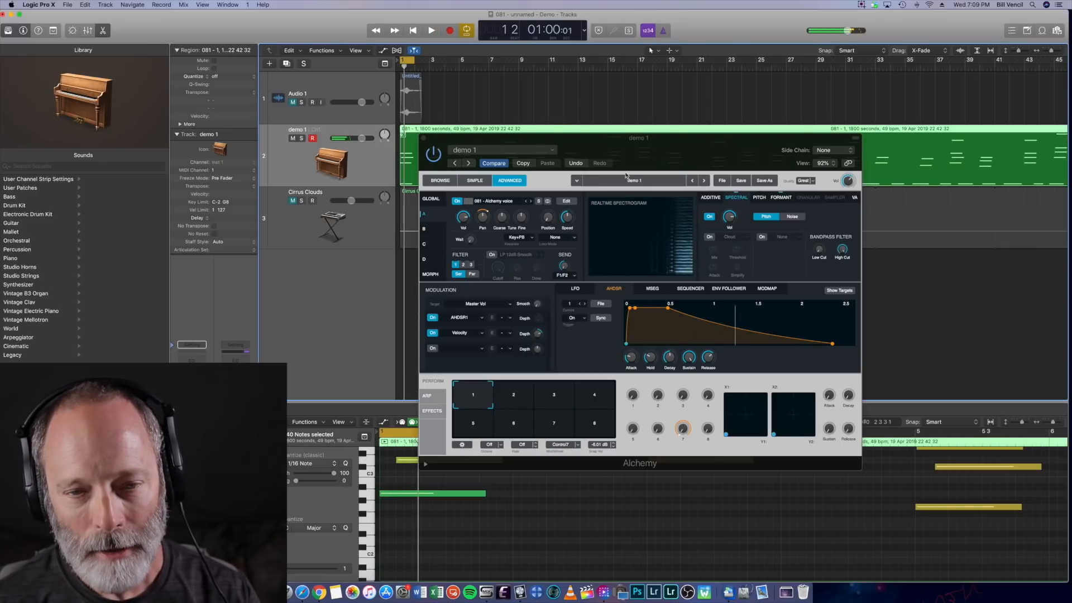
pyautogui.moveTo(404, 67); pyautogui.dragTo(394, 68)
pyautogui.press('space')
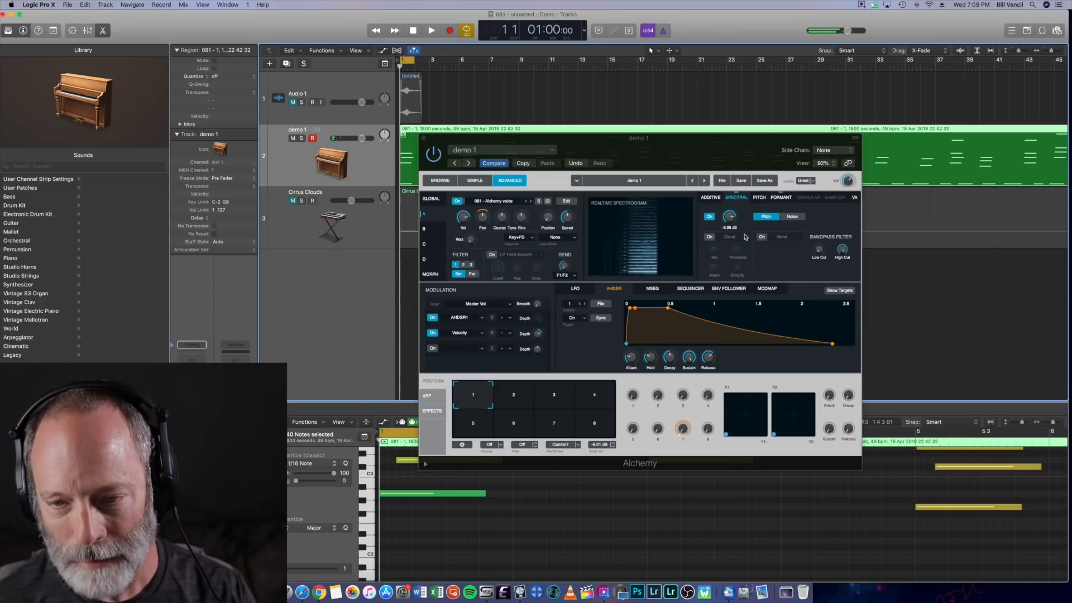
# Turn on source A's first spectral effect, choose Bloom, and audition the part.
pyautogui.click(709, 237)
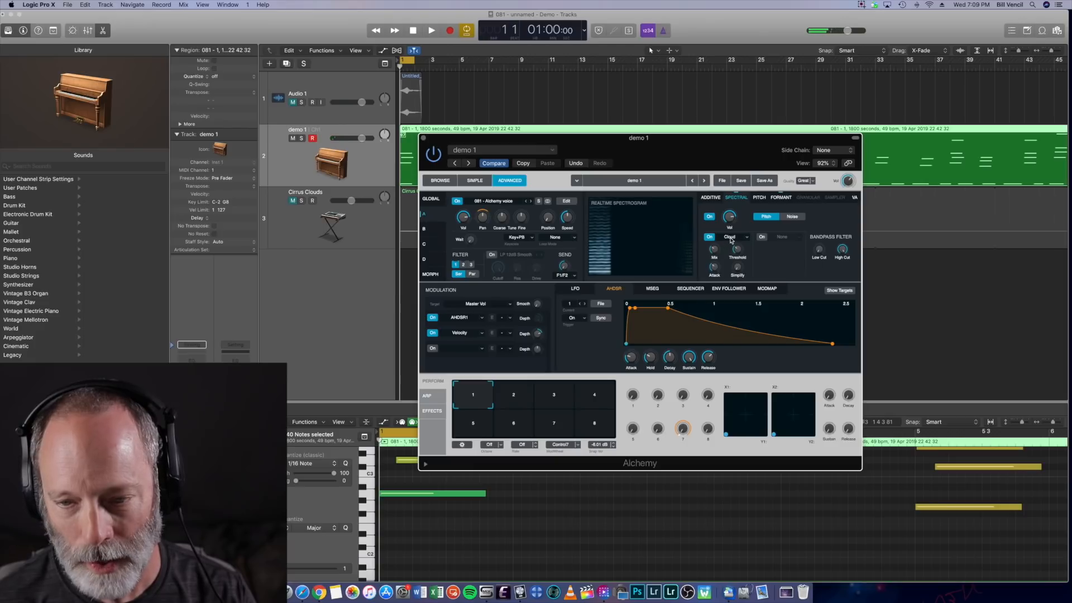
pyautogui.click(729, 238)
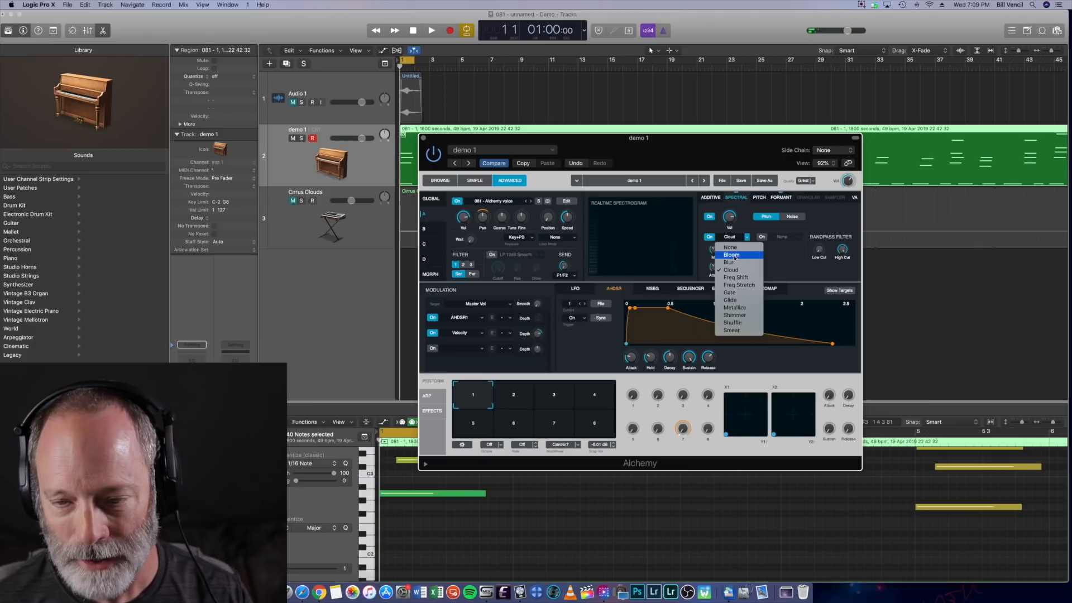
pyautogui.click(731, 255)
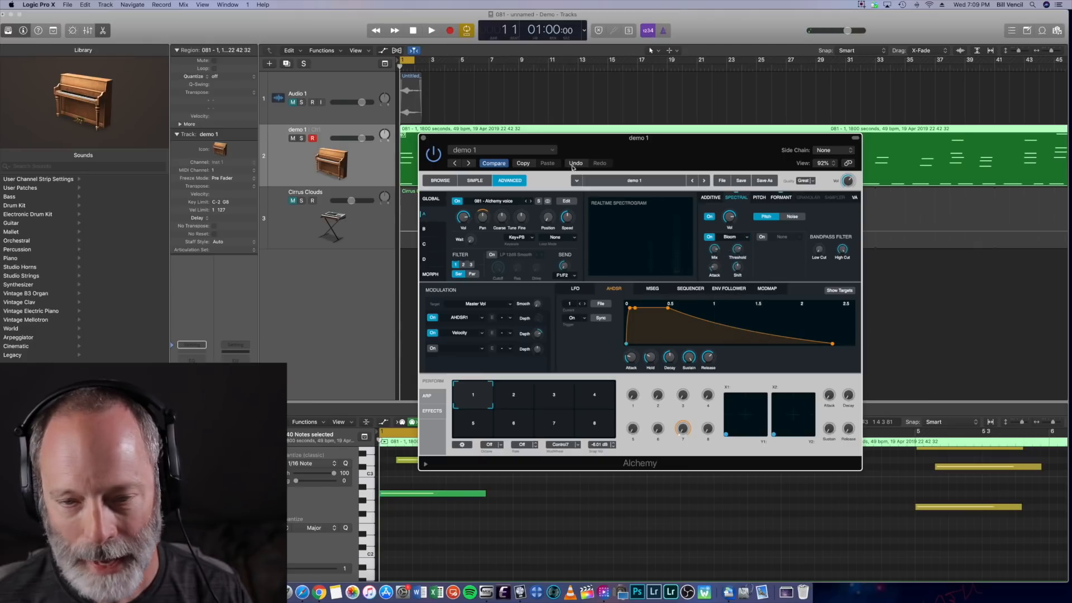
pyautogui.press('space')
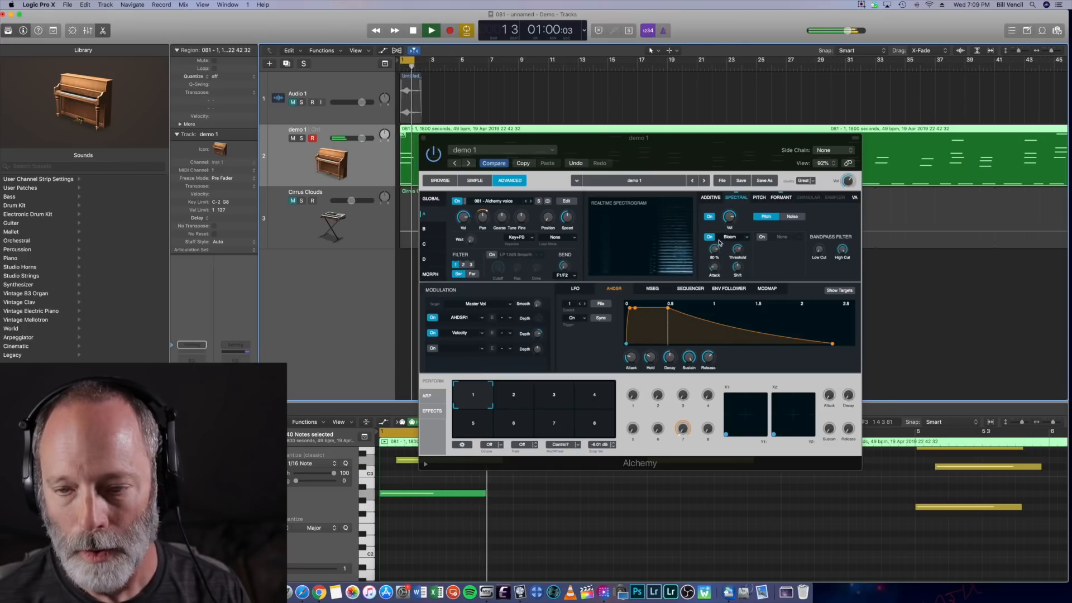
pyautogui.press('space')
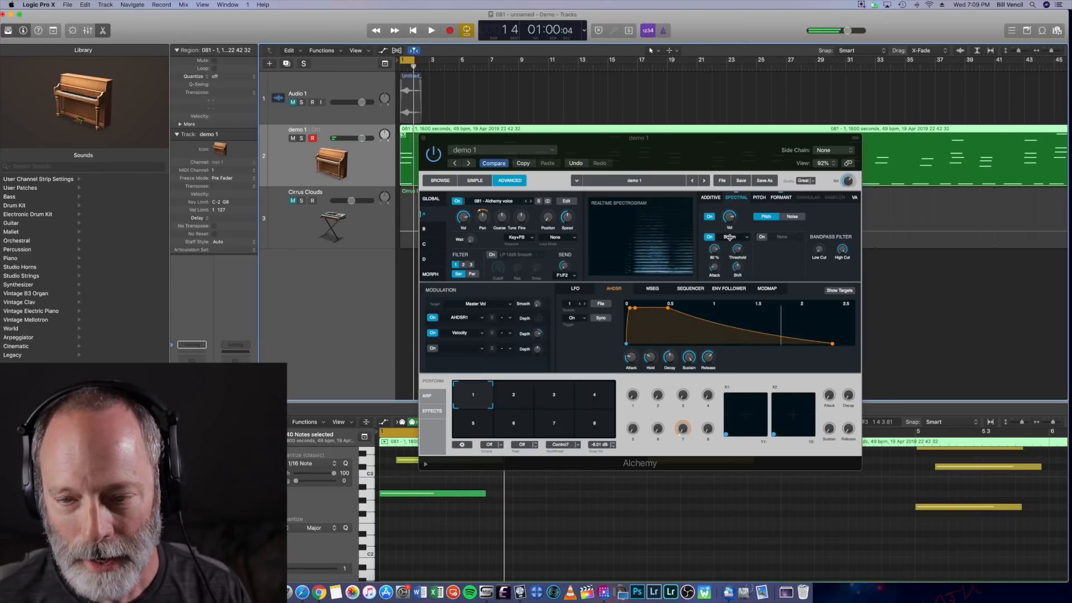
# Try the Blur spectral effect on source A and audition the part.
pyautogui.click(729, 237)
pyautogui.click(728, 262)
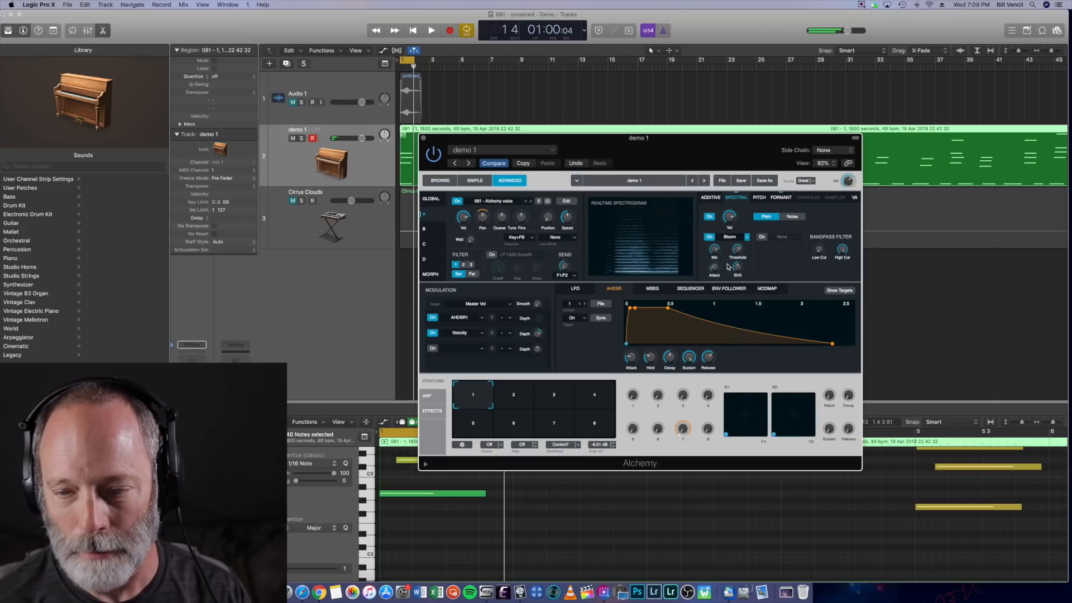
pyautogui.press('space')
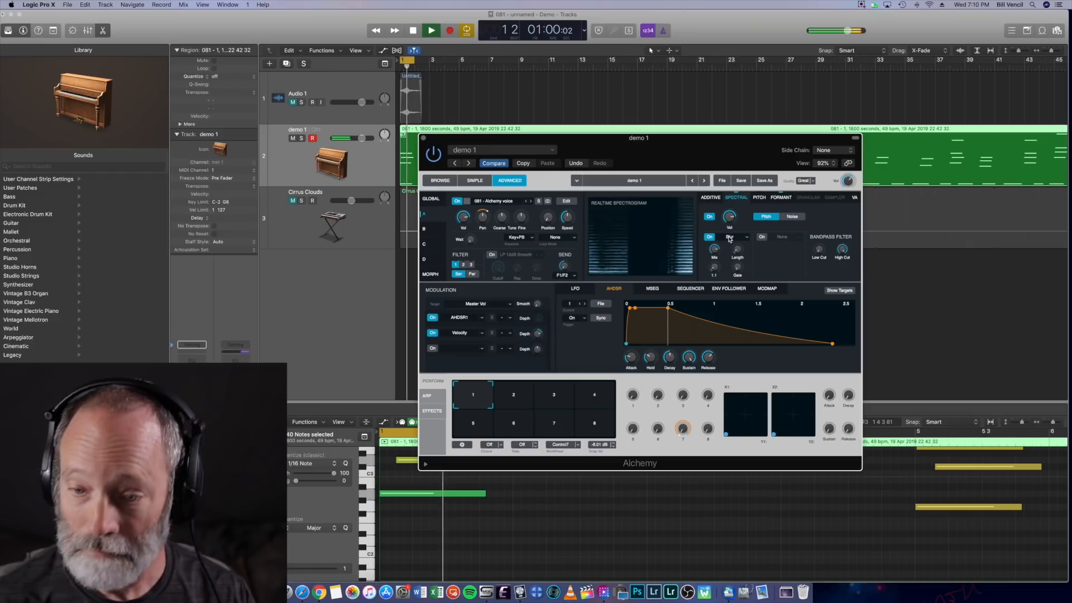
pyautogui.press('space')
# Set source A's spectral effect to Cloud and audition the part from the project start.
pyautogui.click(729, 239)
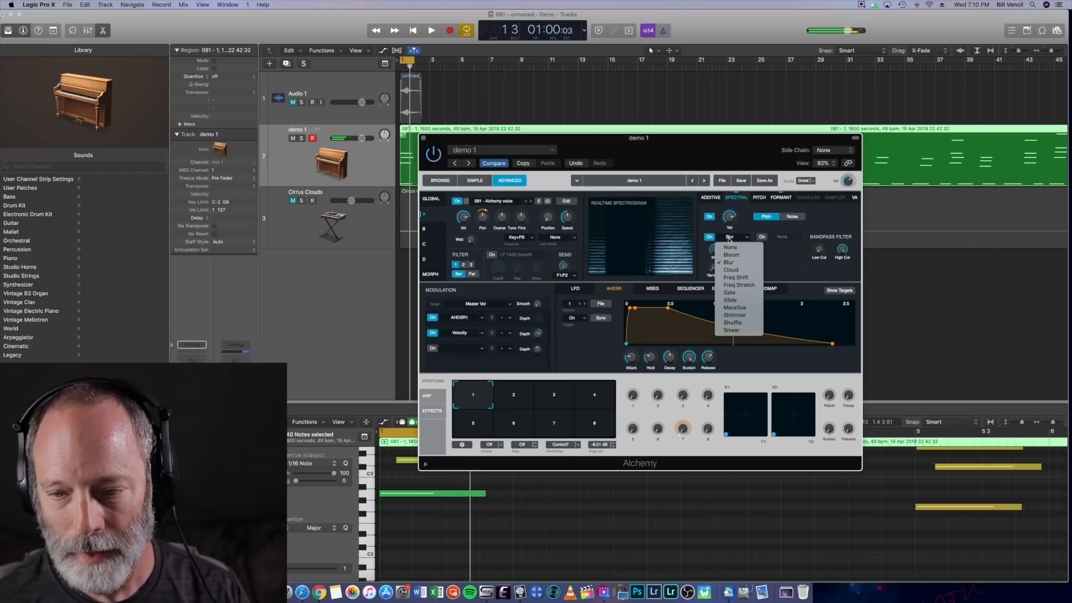
pyautogui.click(730, 270)
pyautogui.press('Return')
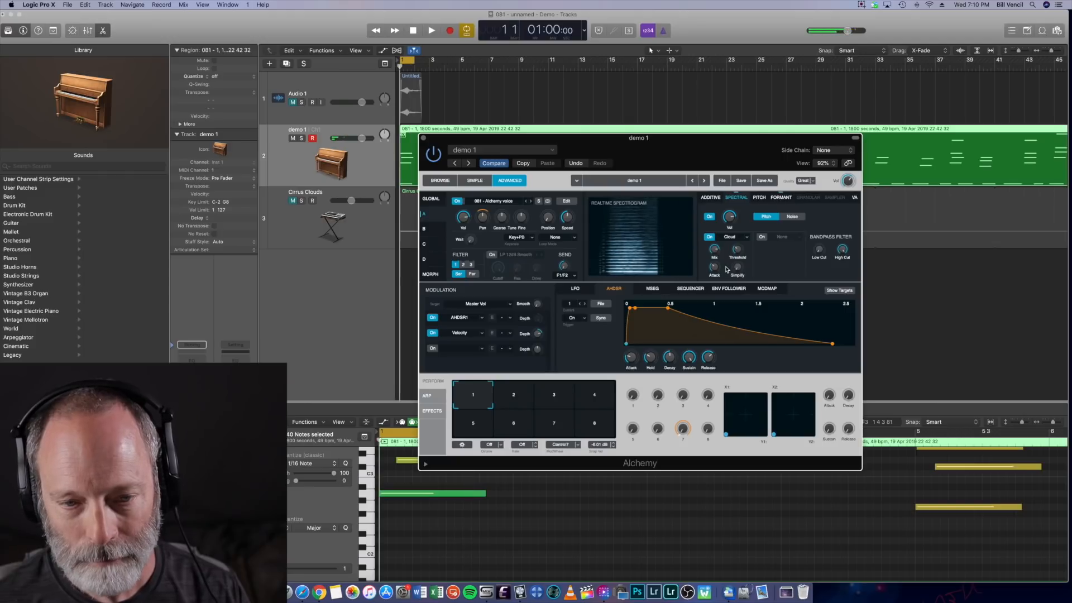
pyautogui.press('space')
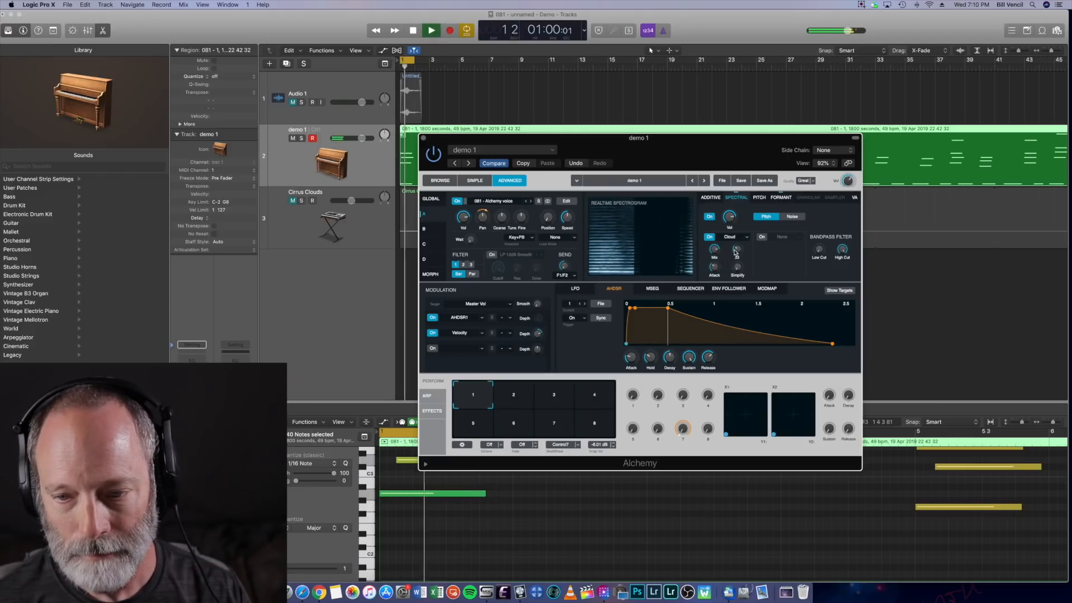
pyautogui.press('space')
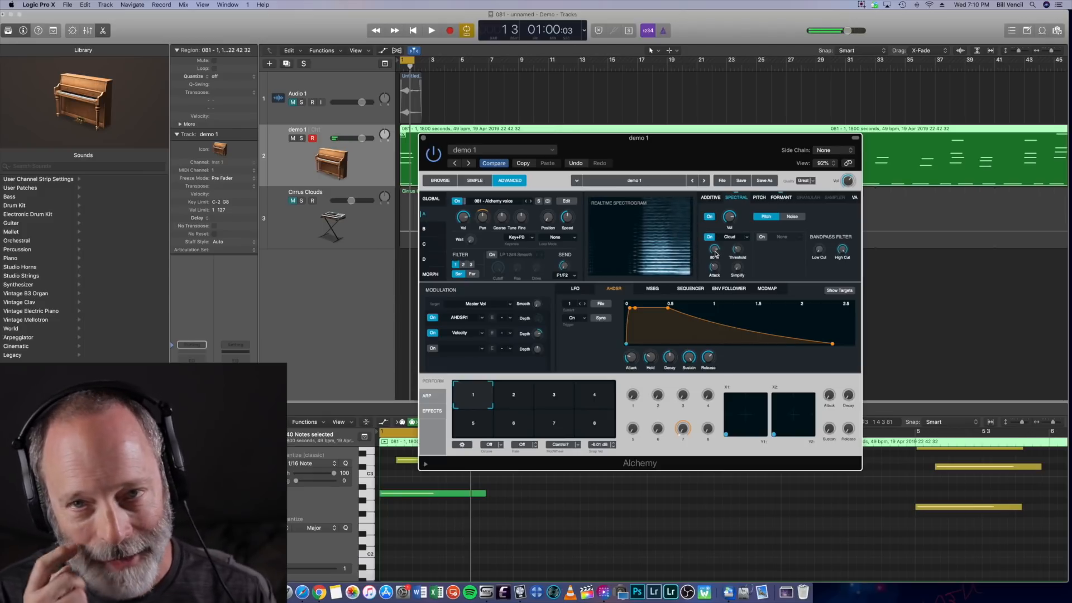
# Adjust the Cloud effect's Mix, raising it gradually while the part plays from the project start.
pyautogui.click(713, 251)
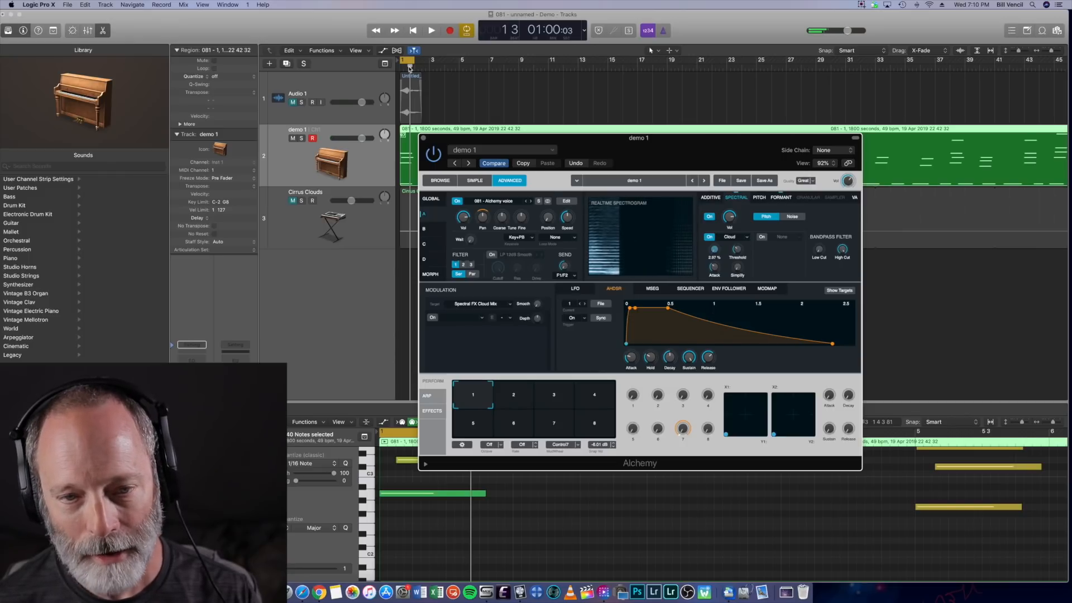
pyautogui.moveTo(410, 69); pyautogui.dragTo(385, 81)
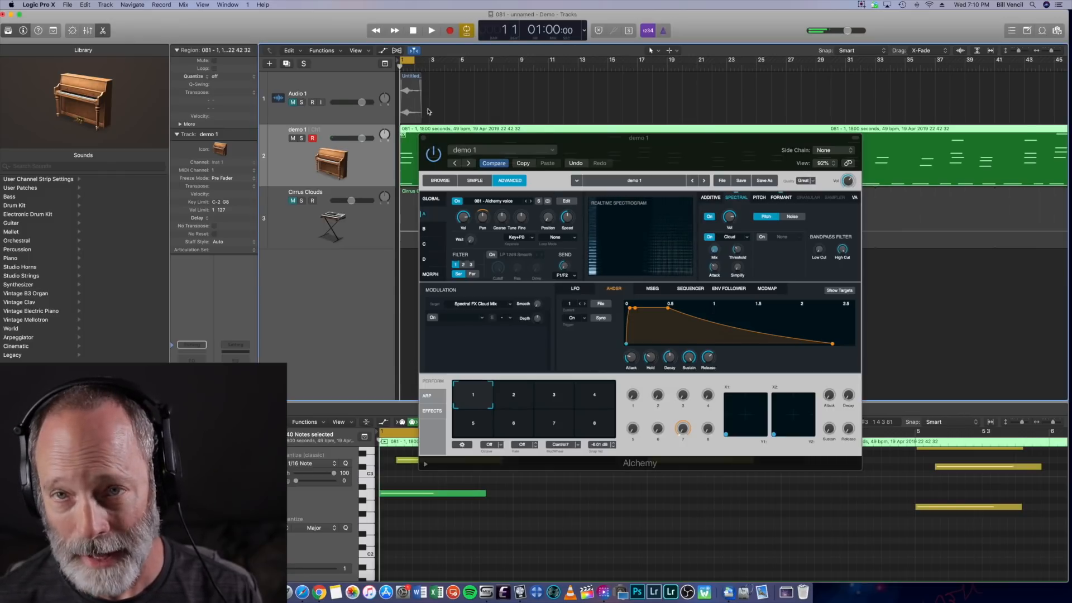
pyautogui.press('space')
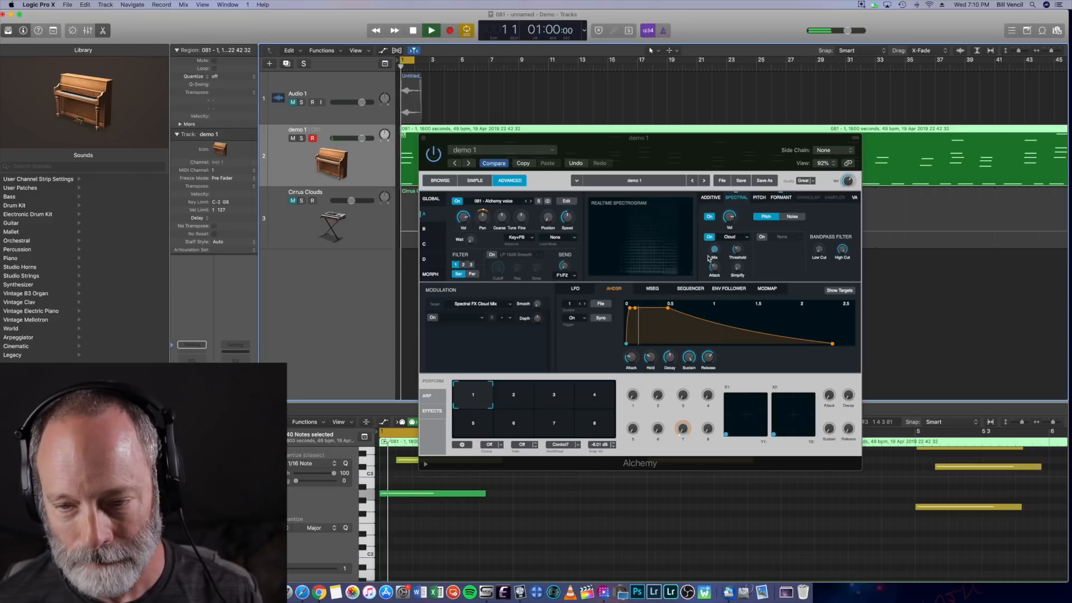
pyautogui.moveTo(709, 253); pyautogui.dragTo(707, 235)
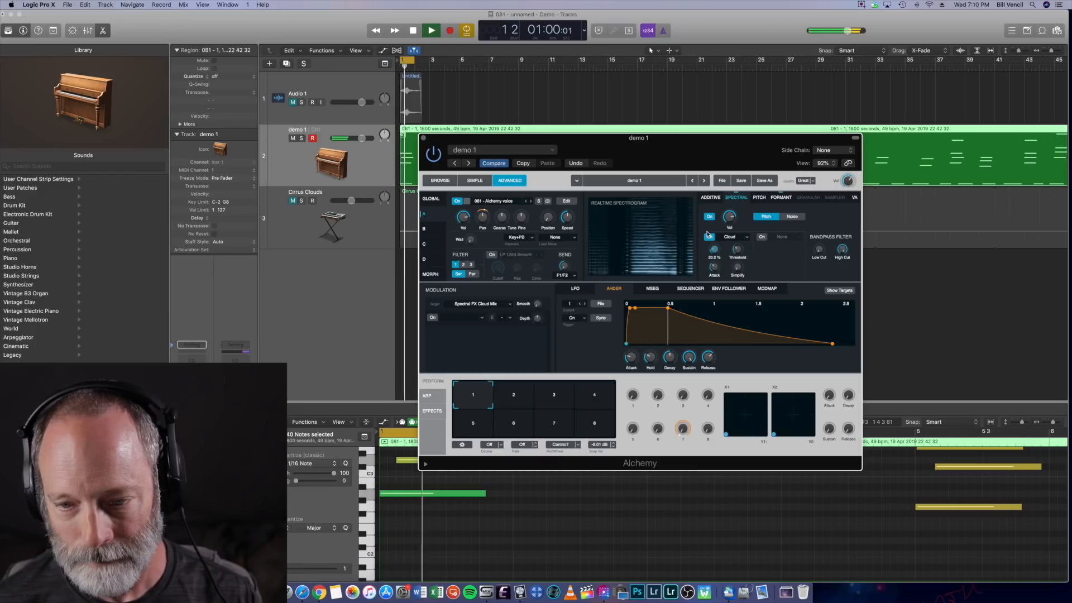
pyautogui.moveTo(707, 234); pyautogui.dragTo(702, 229)
pyautogui.press('space')
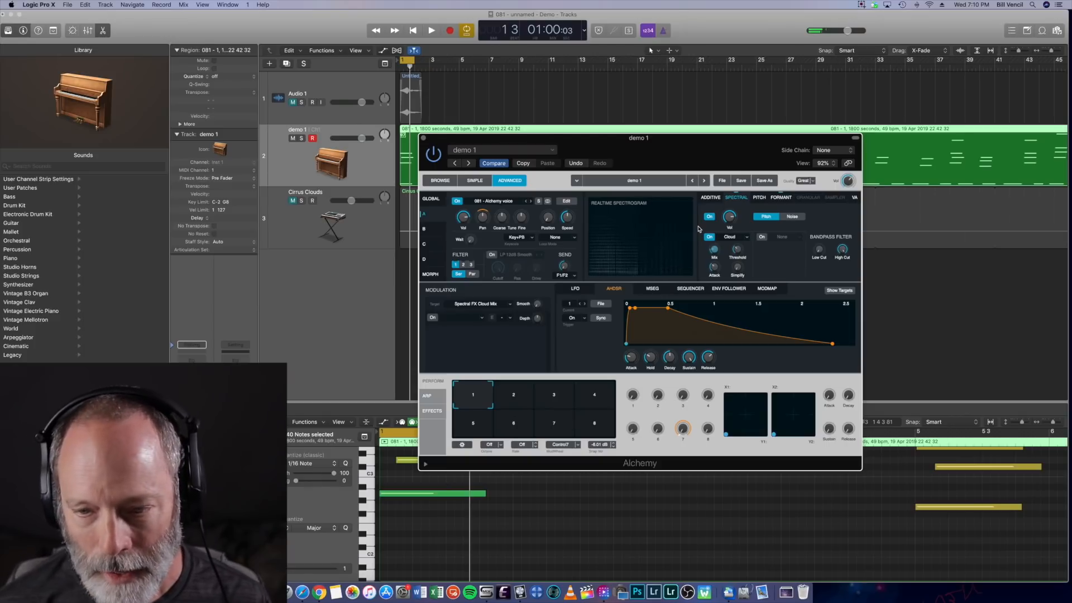
# Show source A's Formant settings and vary the analyzed formant Size while auditioning the part from the project start.
pyautogui.click(780, 198)
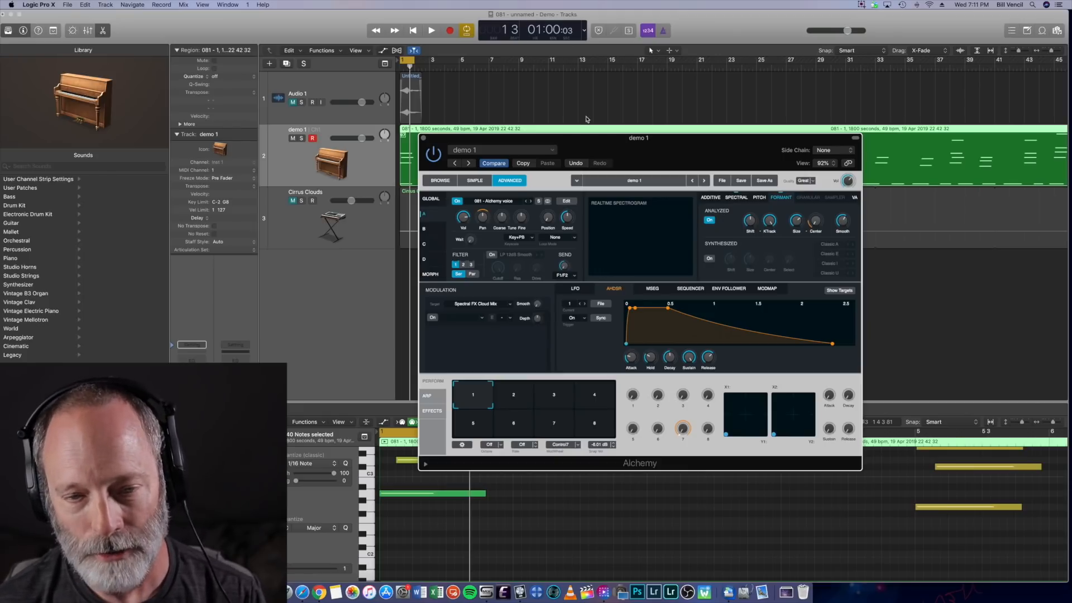
pyautogui.moveTo(410, 68); pyautogui.dragTo(386, 67)
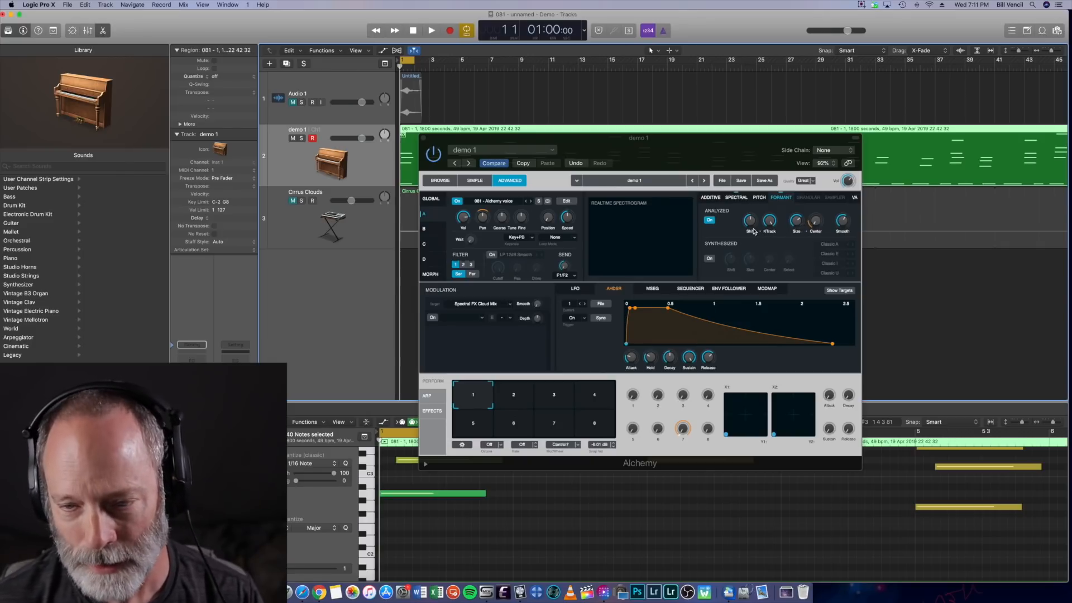
pyautogui.press('space')
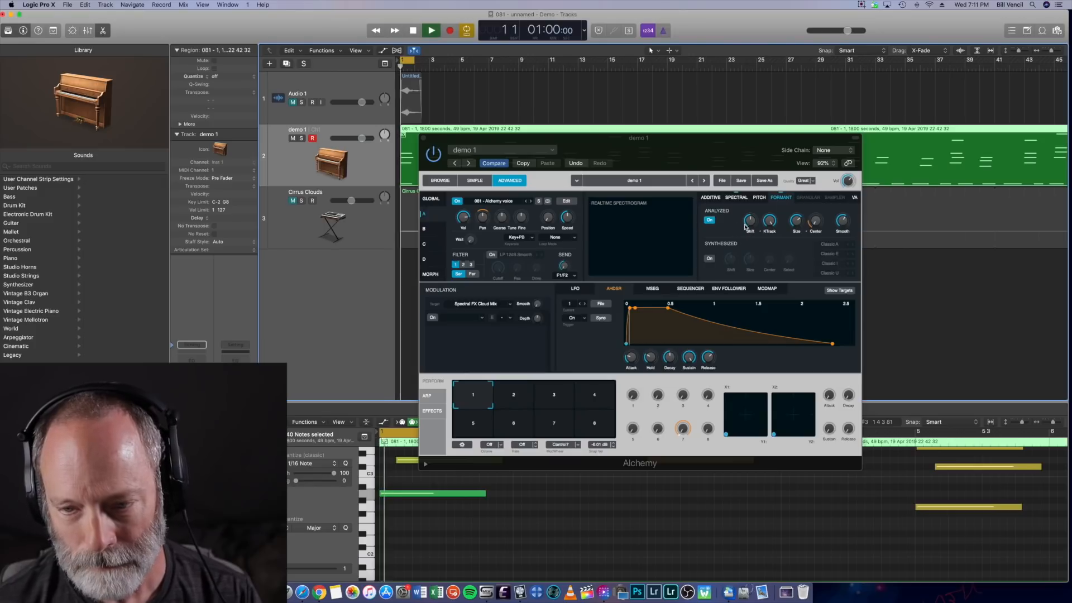
pyautogui.moveTo(796, 221); pyautogui.dragTo(791, 240)
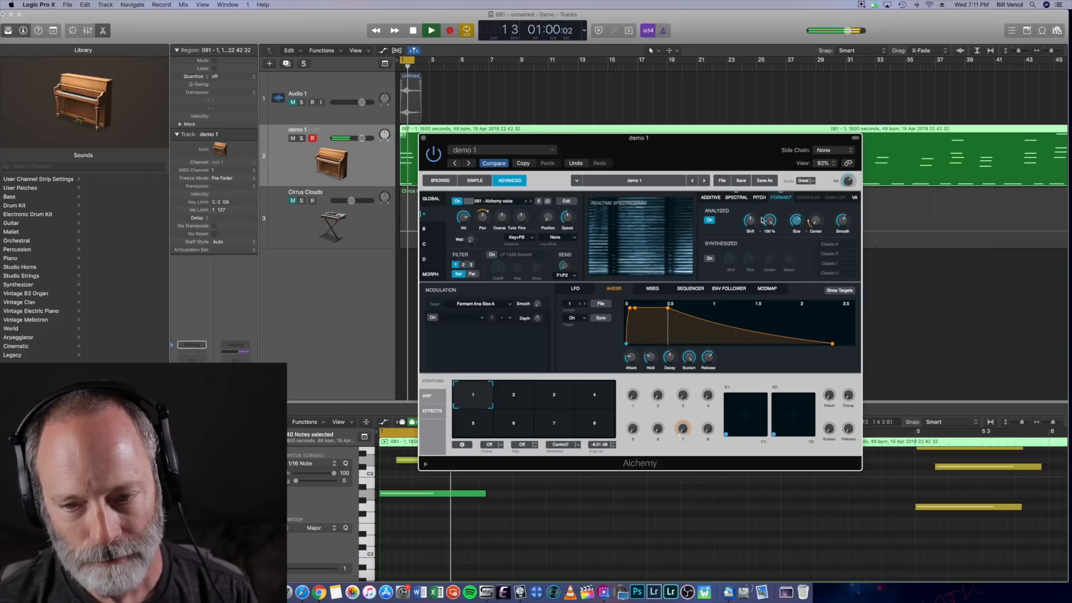
# Vary the analyzed formant Shift of source A while auditioning the part.
pyautogui.moveTo(750, 221); pyautogui.dragTo(752, 245)
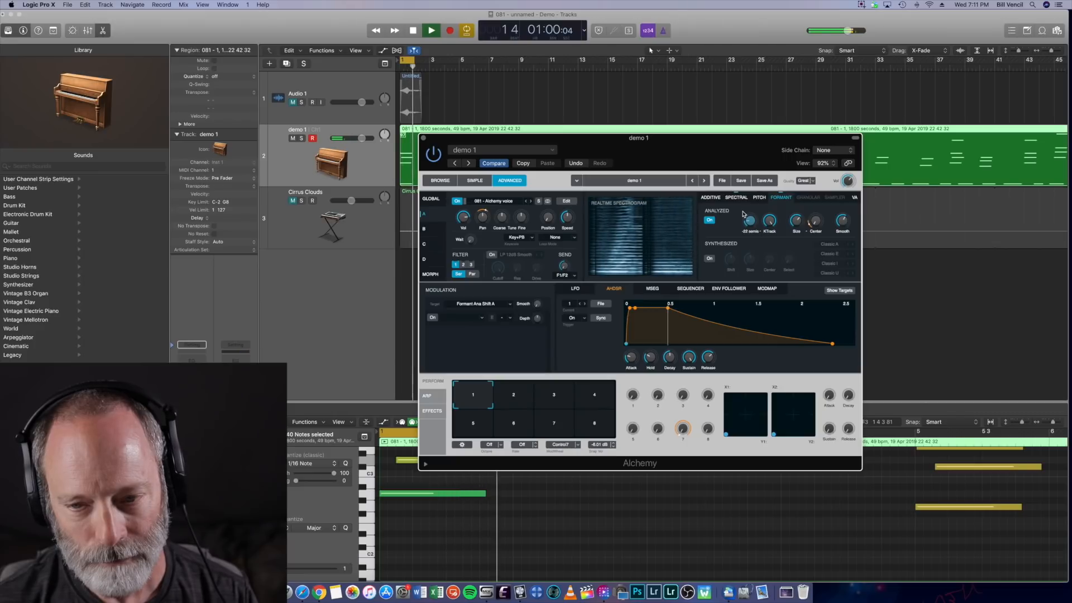
pyautogui.press('space')
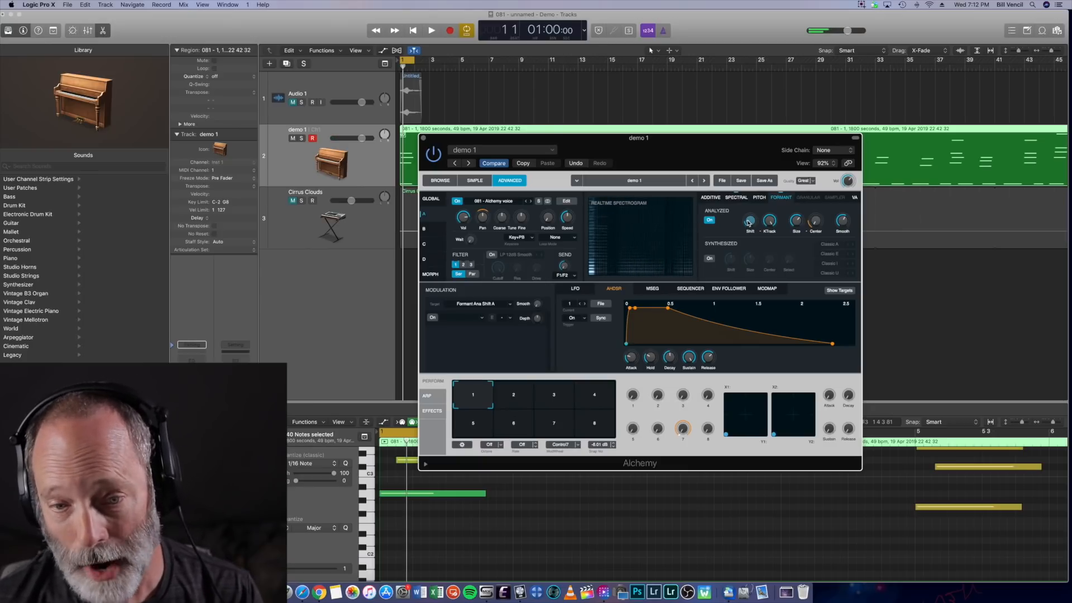
pyautogui.press('space')
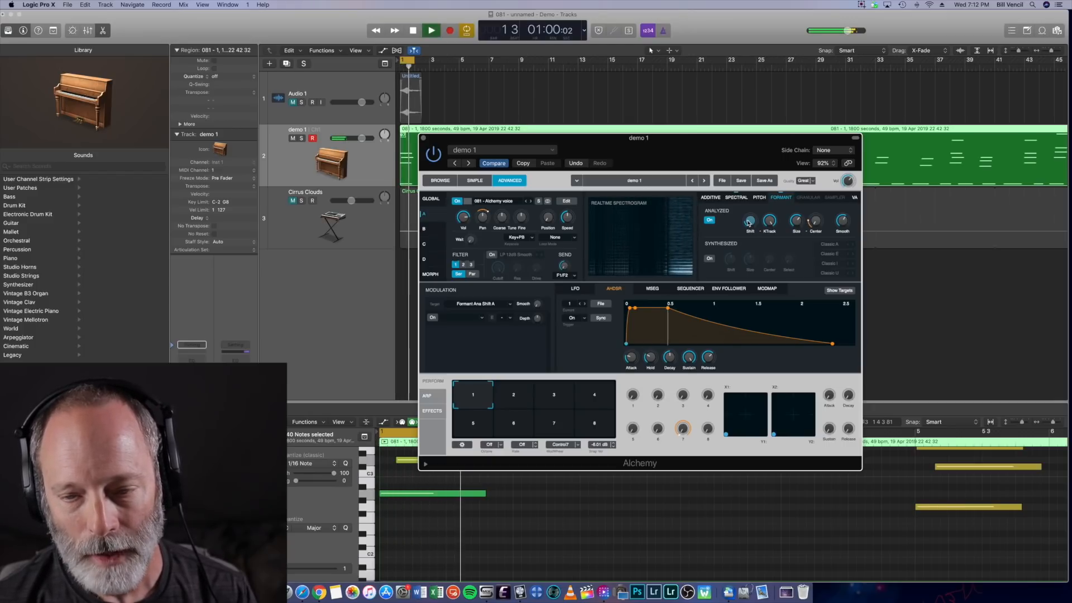
pyautogui.press('space')
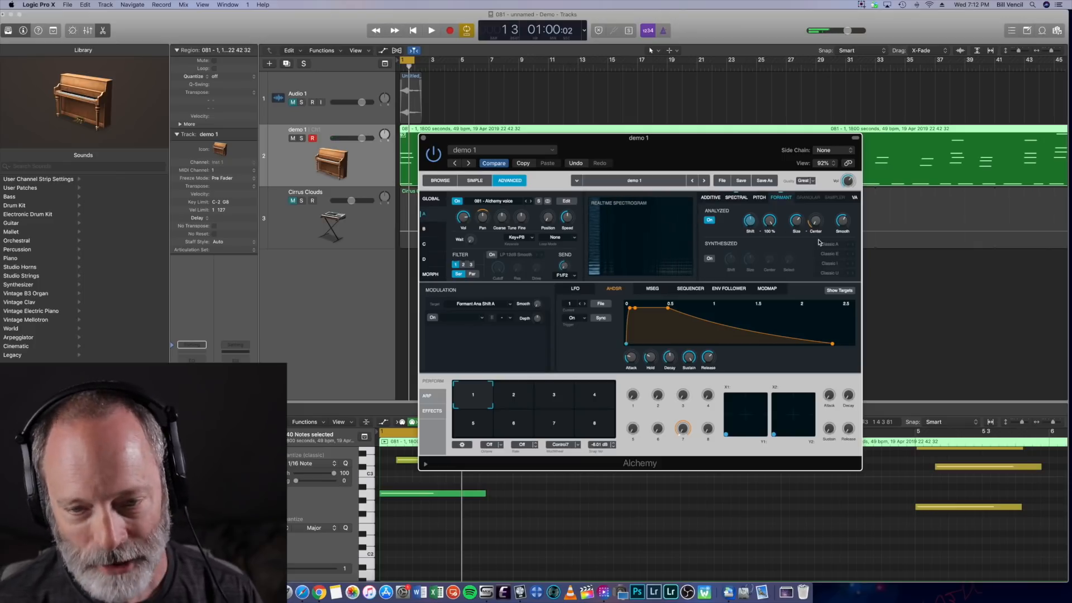
# Vary the analyzed formant Smooth amount while auditioning the part from the project start.
pyautogui.press('Return')
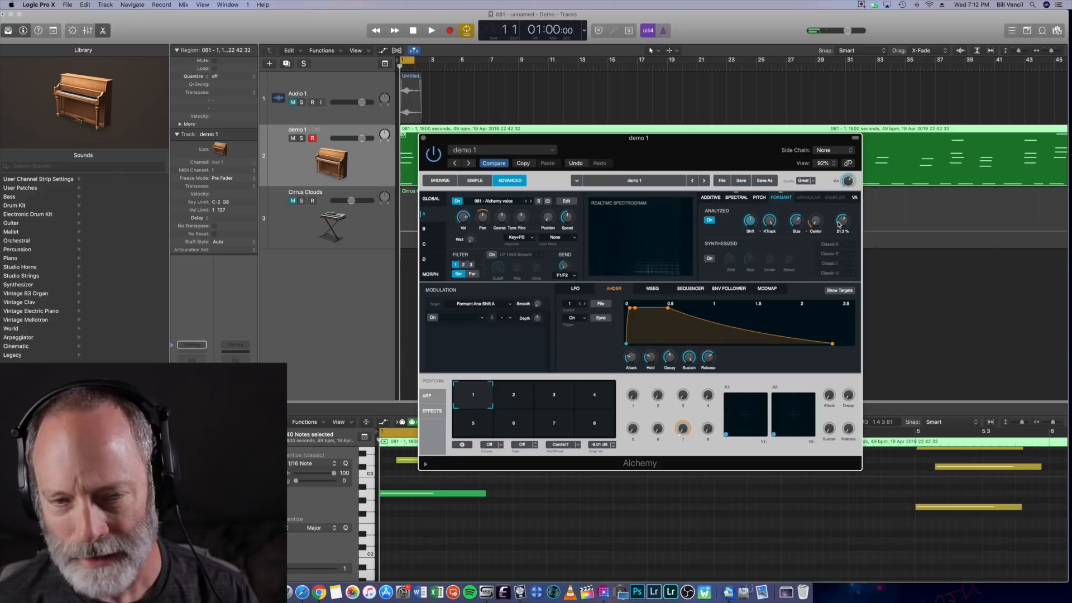
pyautogui.press('space')
pyautogui.moveTo(839, 224)
pyautogui.mouseDown()
pyautogui.moveTo(838, 251)
pyautogui.moveTo(838, 240)
pyautogui.mouseUp()
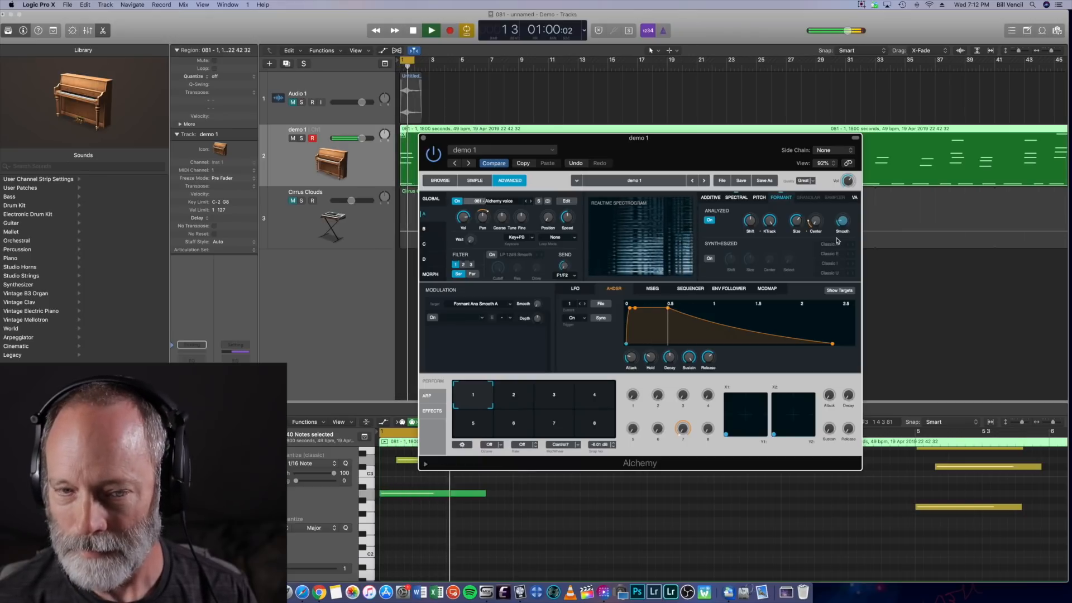
pyautogui.press('space')
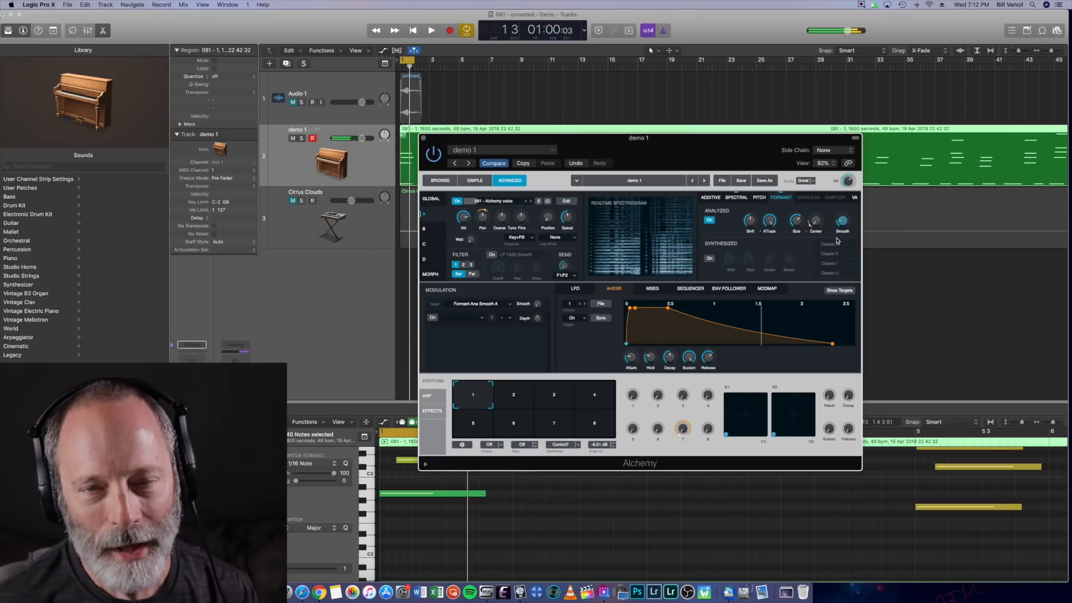
pyautogui.moveTo(843, 223)
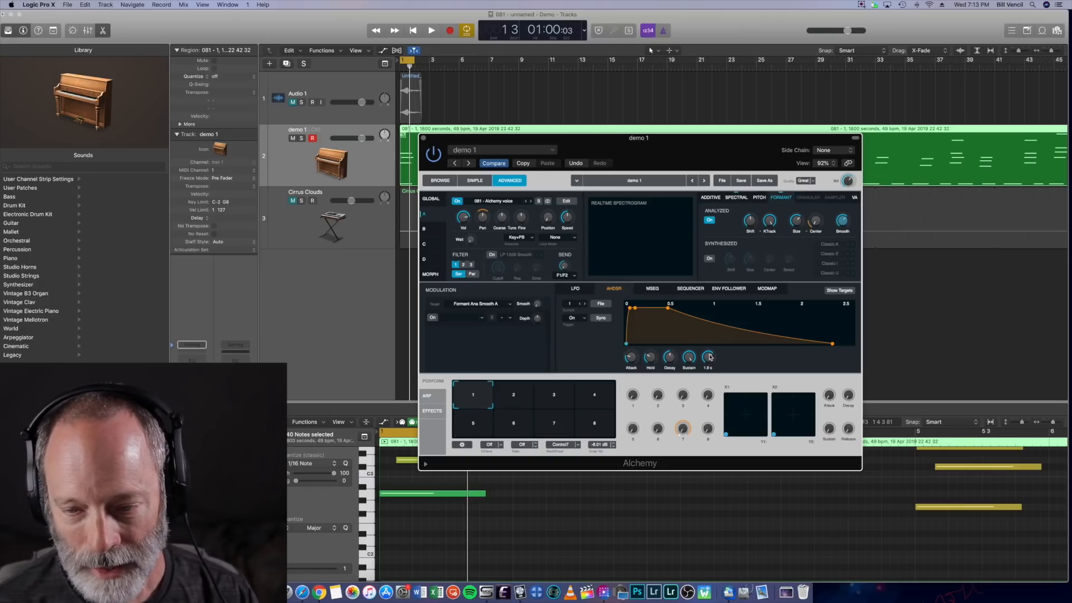
# Set the AHDSR Release to 0.0 s and audition the part from the project start, turning cycle mode off during playback.
pyautogui.press('Return')
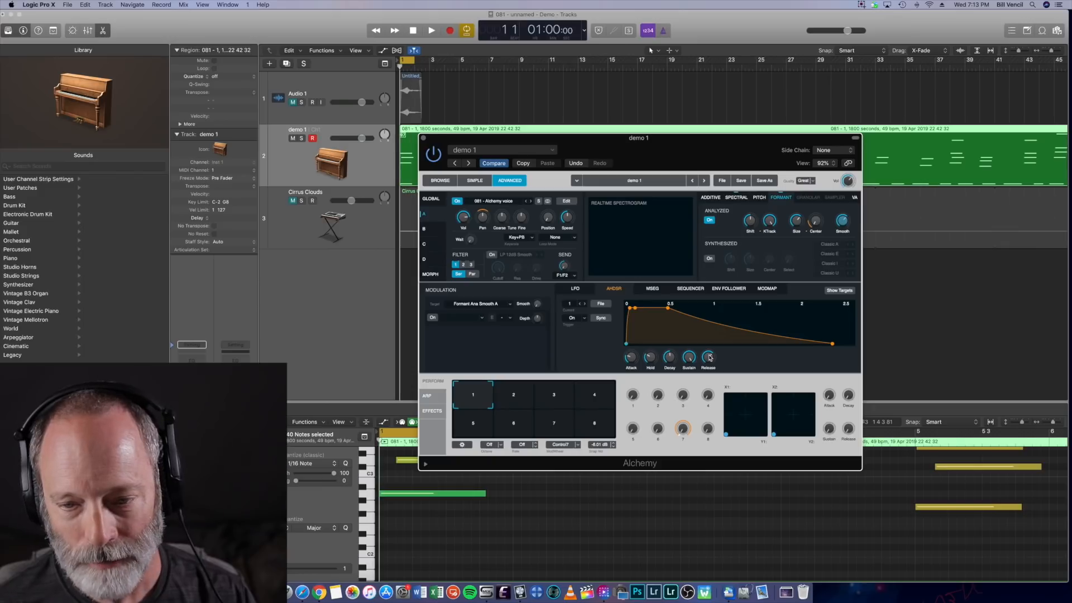
pyautogui.moveTo(710, 358); pyautogui.dragTo(736, 441)
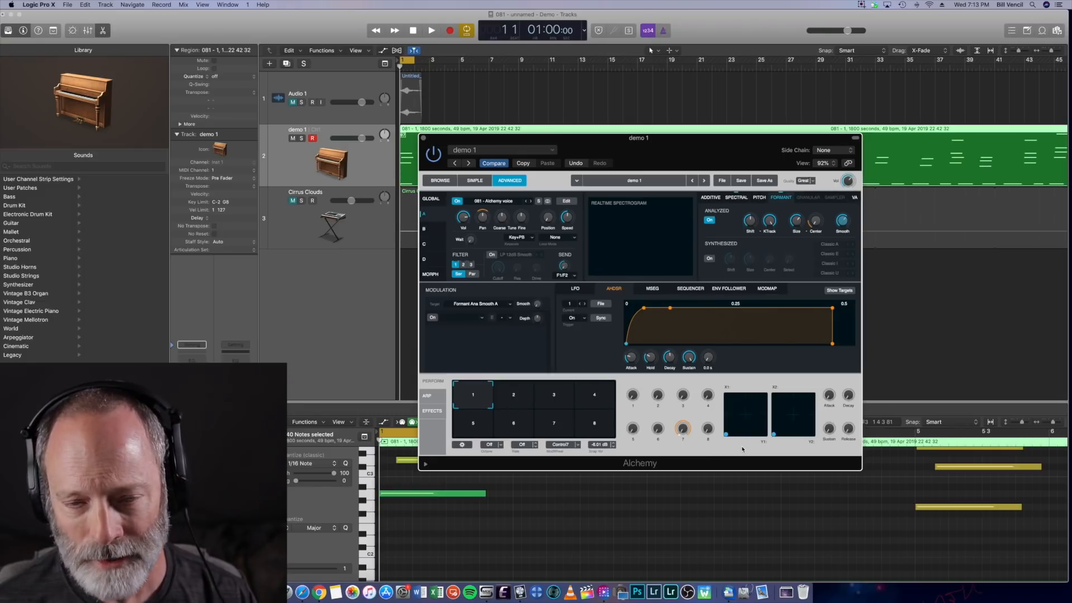
pyautogui.press('space')
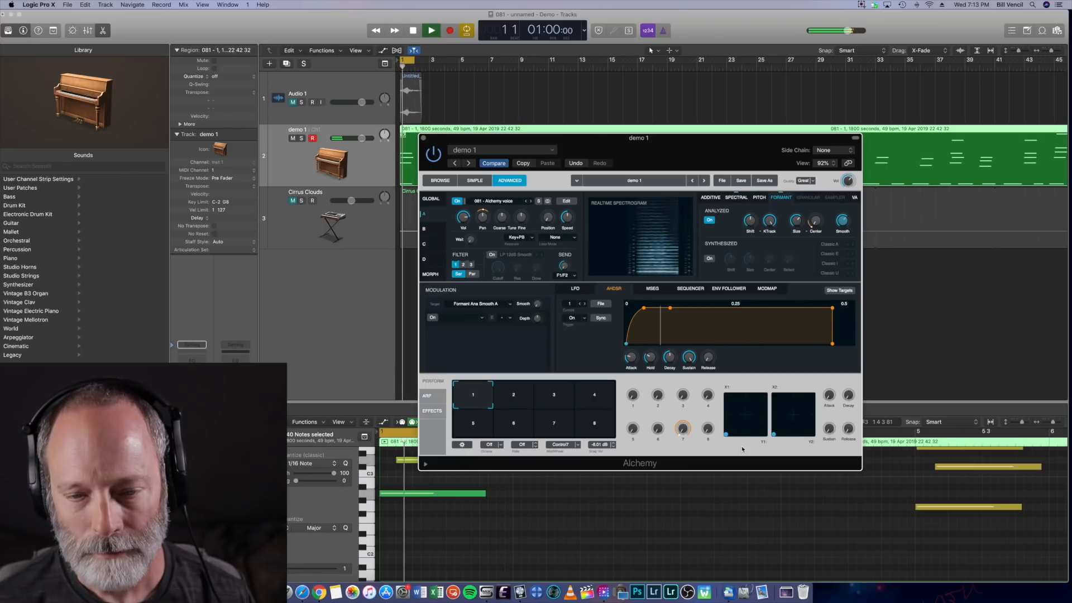
pyautogui.click(467, 30)
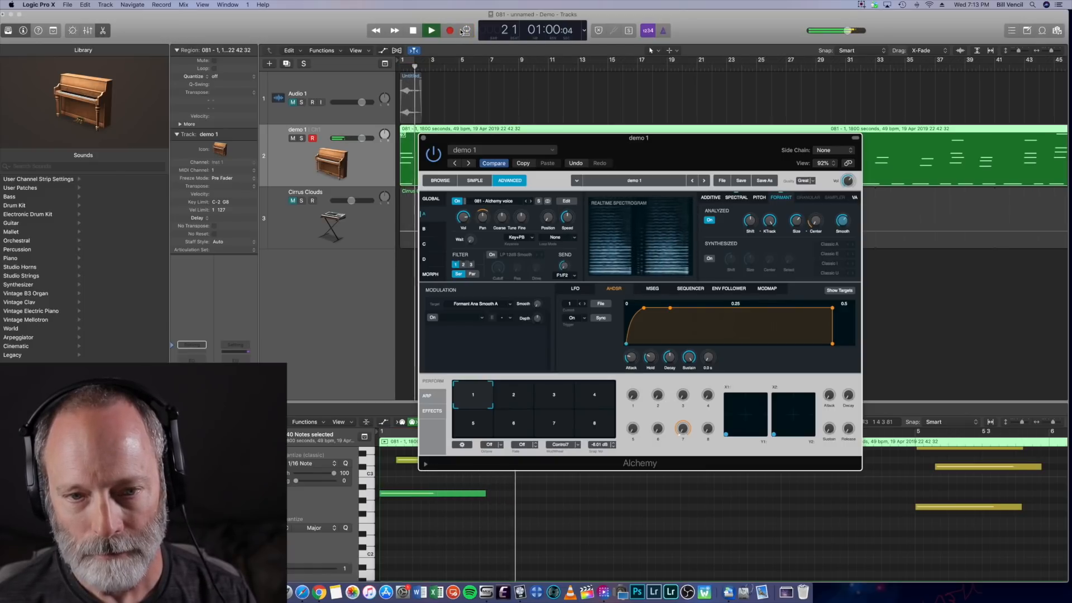
pyautogui.press('space')
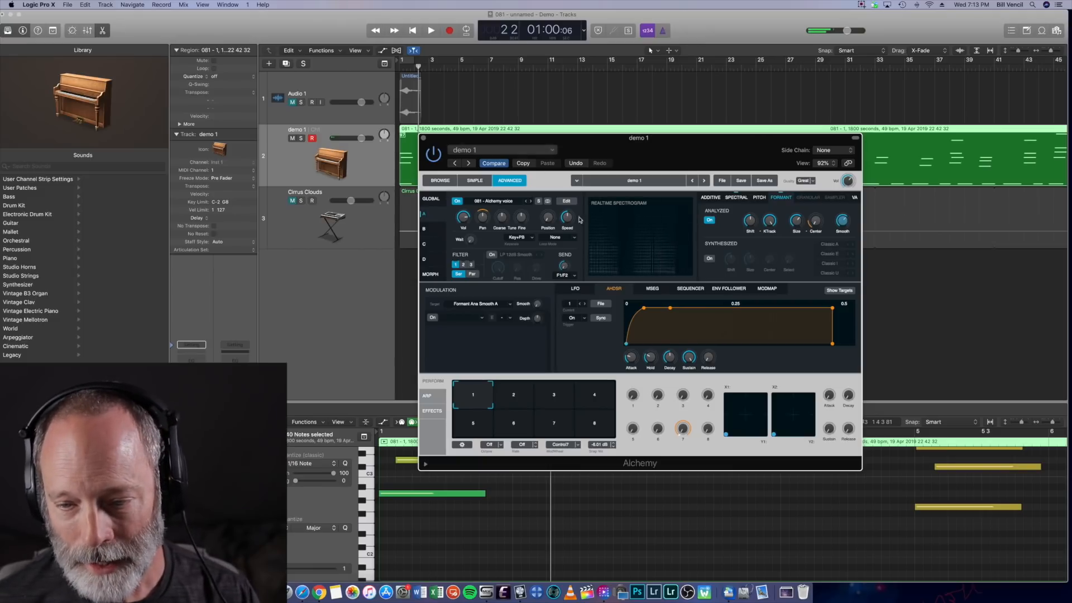
# Raise the AHDSR Release to about 14 s and audition the part with the long fade-out.
pyautogui.moveTo(707, 352); pyautogui.dragTo(706, 285)
pyautogui.press('space')
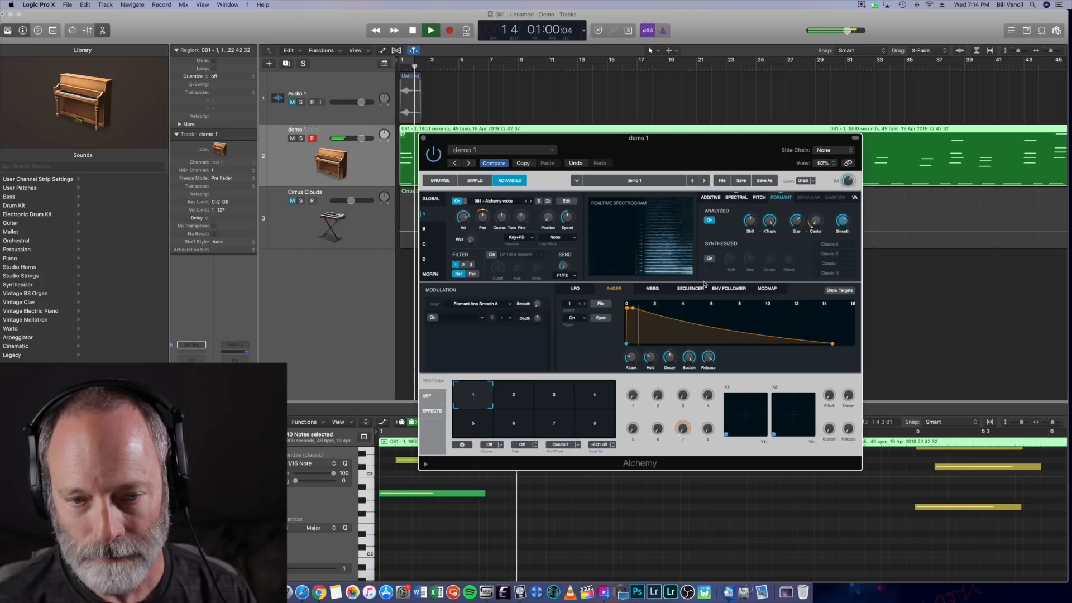
pyautogui.press('space')
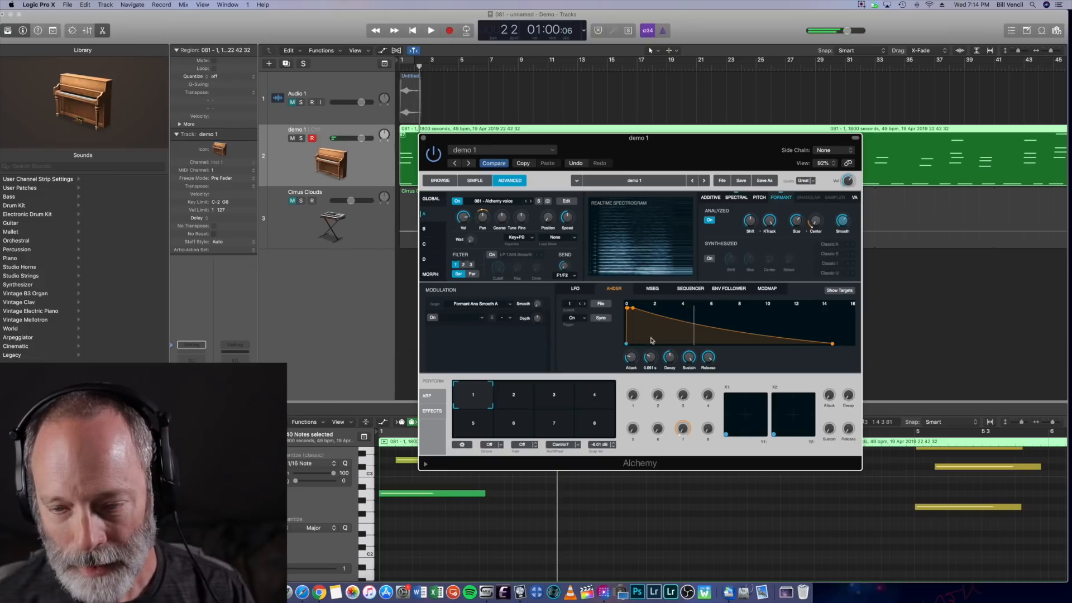
# Shorten the AHDSR Release and lower the Sustain to nearly zero, auditioning the part from the project start.
pyautogui.moveTo(708, 358); pyautogui.dragTo(705, 377)
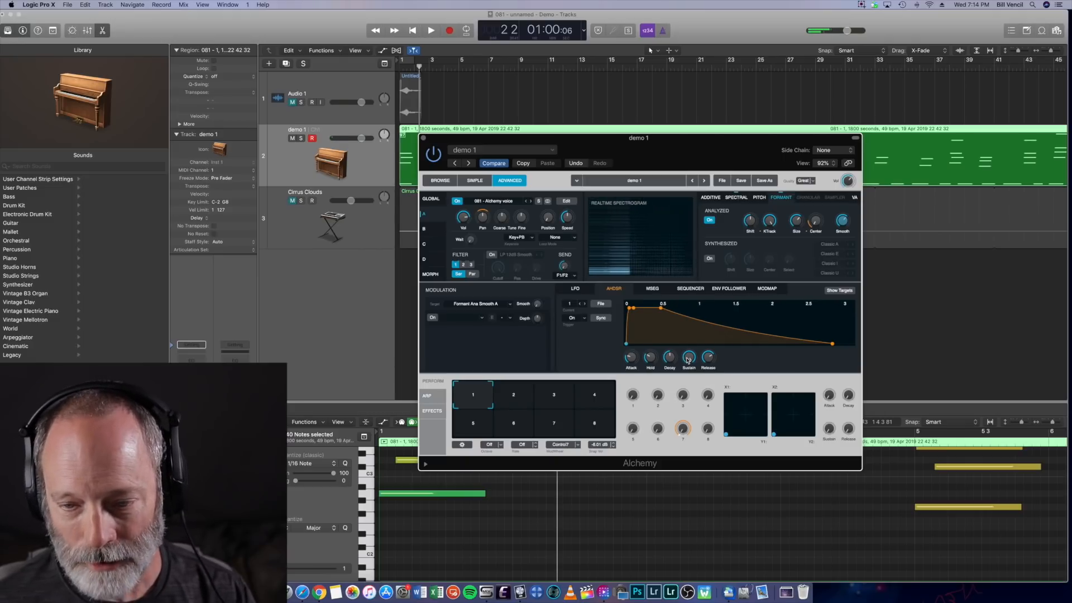
pyautogui.moveTo(689, 379); pyautogui.dragTo(691, 429)
pyautogui.press('Return')
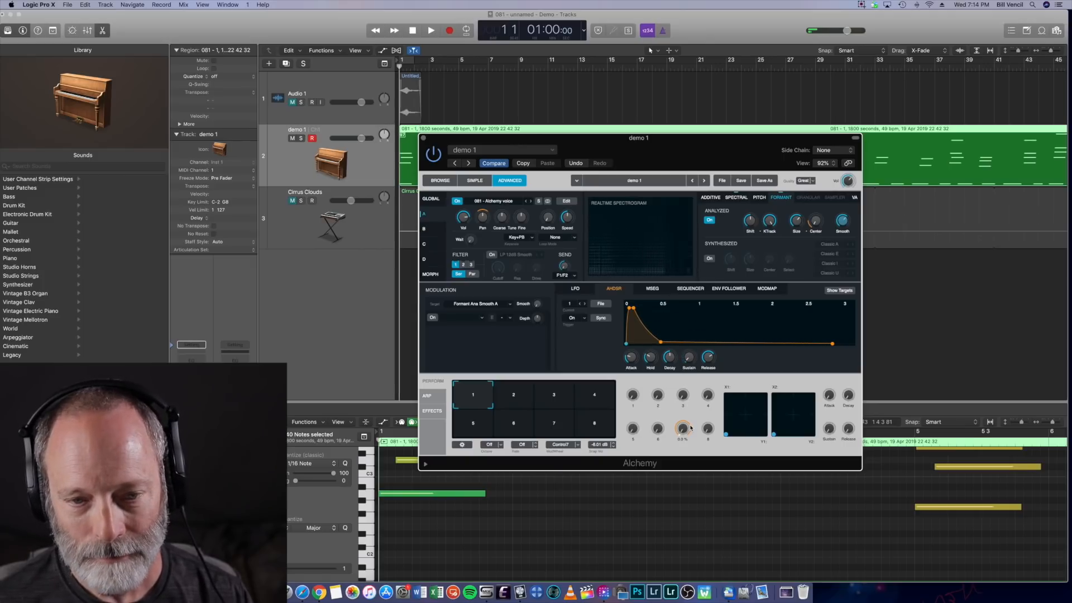
pyautogui.press('space')
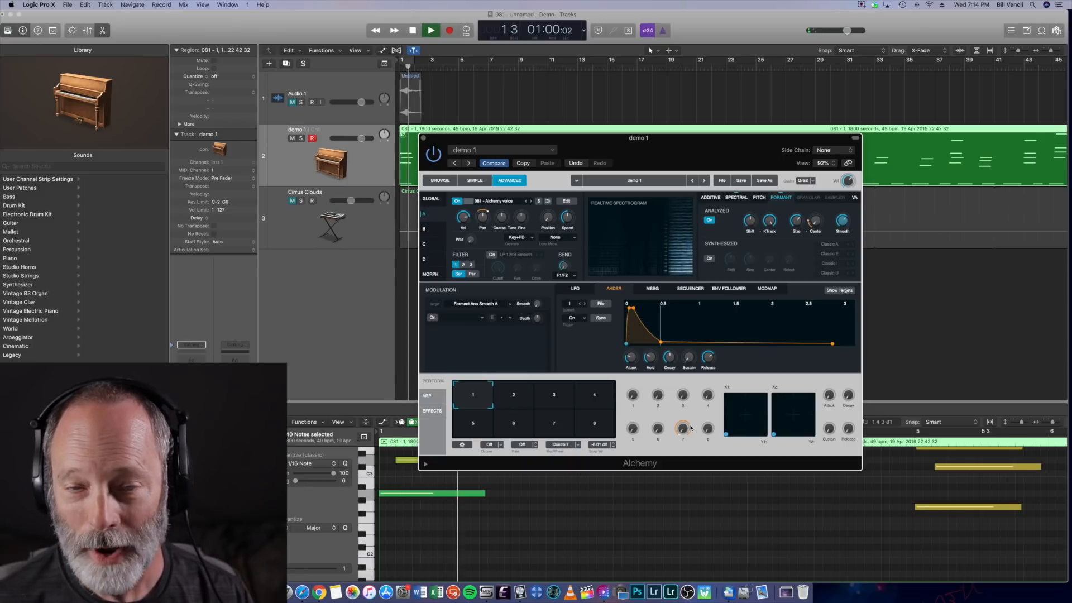
pyautogui.press('space')
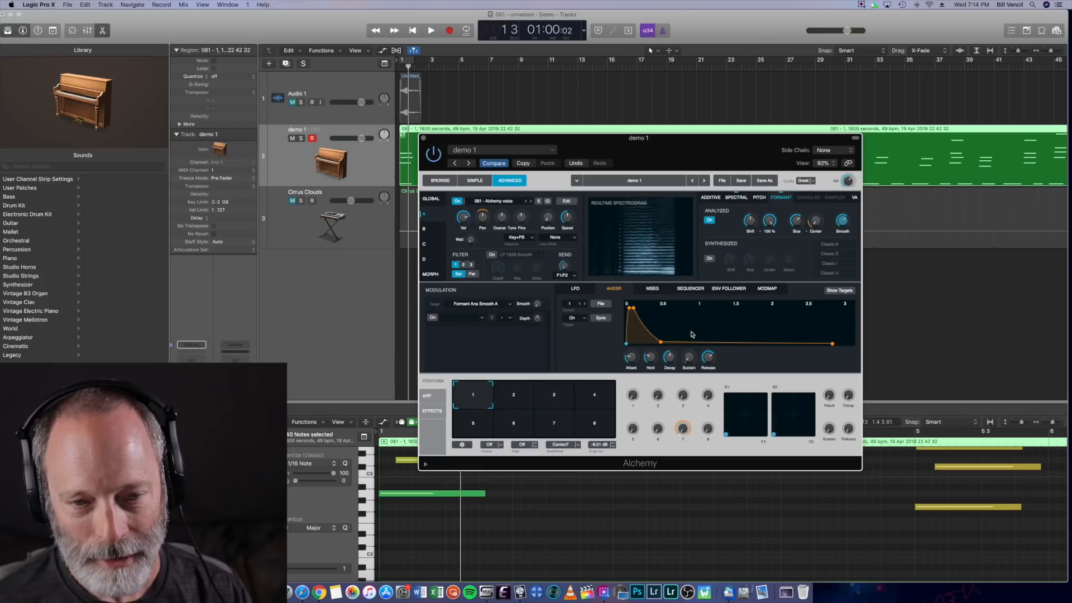
# Raise the AHDSR Sustain slightly above its minimum and audition the part from the project start.
pyautogui.press('Return')
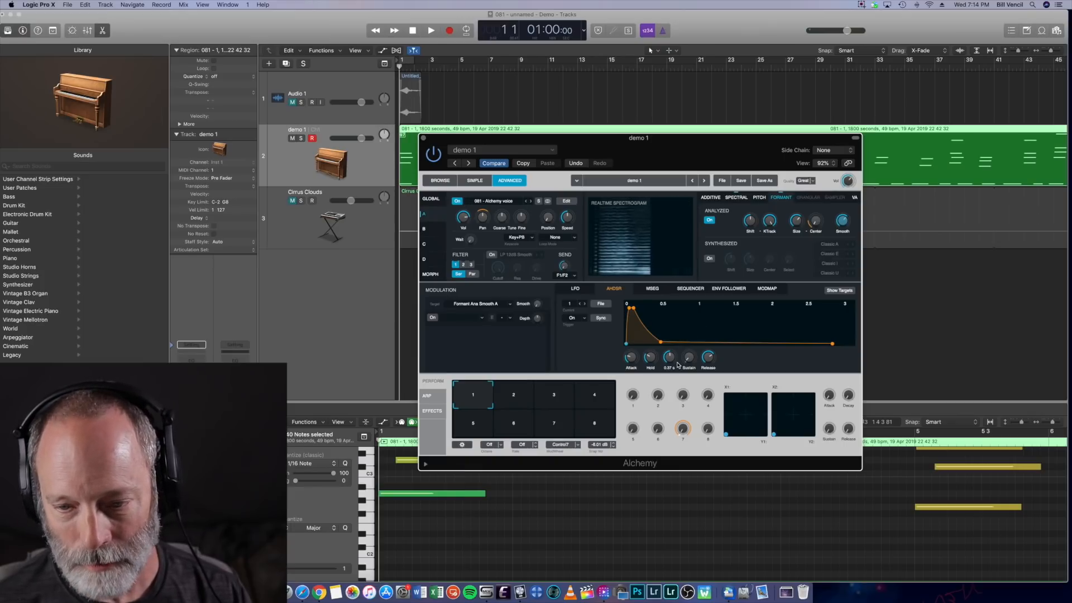
pyautogui.moveTo(688, 361); pyautogui.dragTo(687, 358)
pyautogui.press('space')
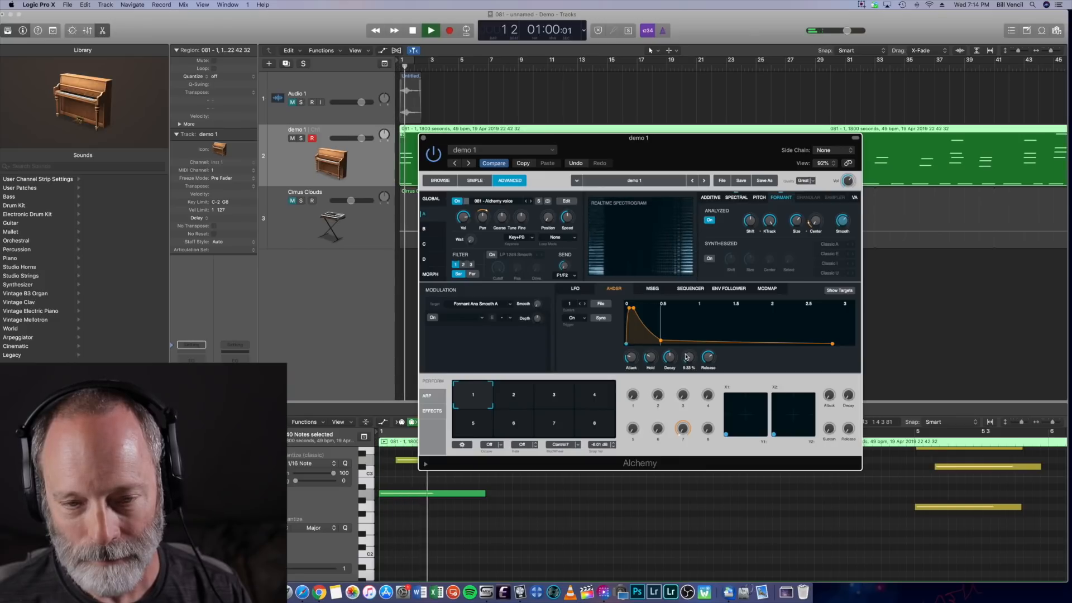
pyautogui.press('space')
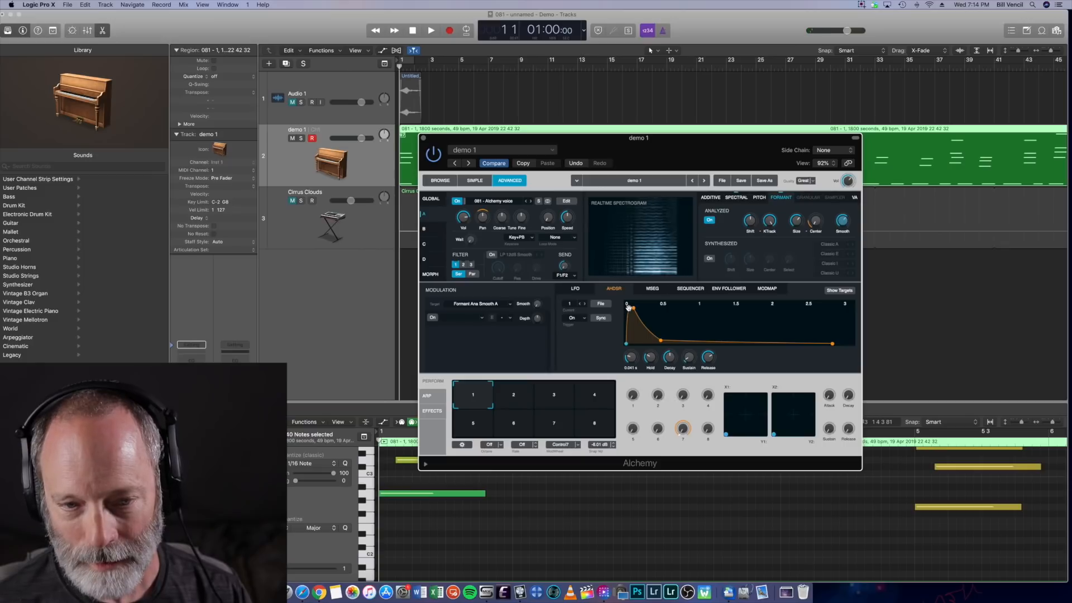
# Move the AHDSR attack point to 0.00 s and audition the opening notes with the immediate attack.
pyautogui.press('space')
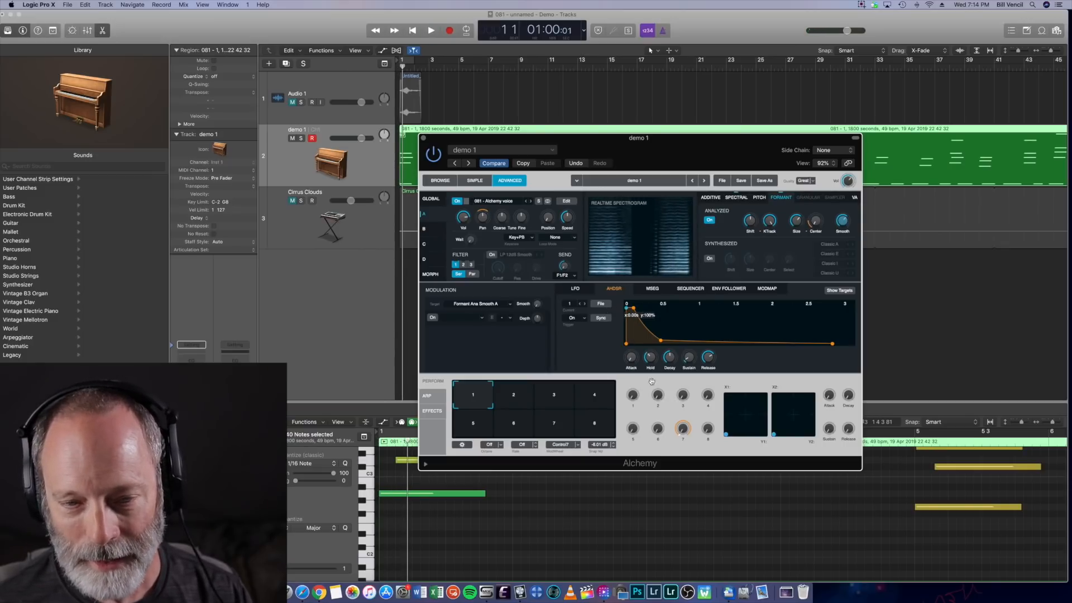
pyautogui.press('space')
pyautogui.press('space')
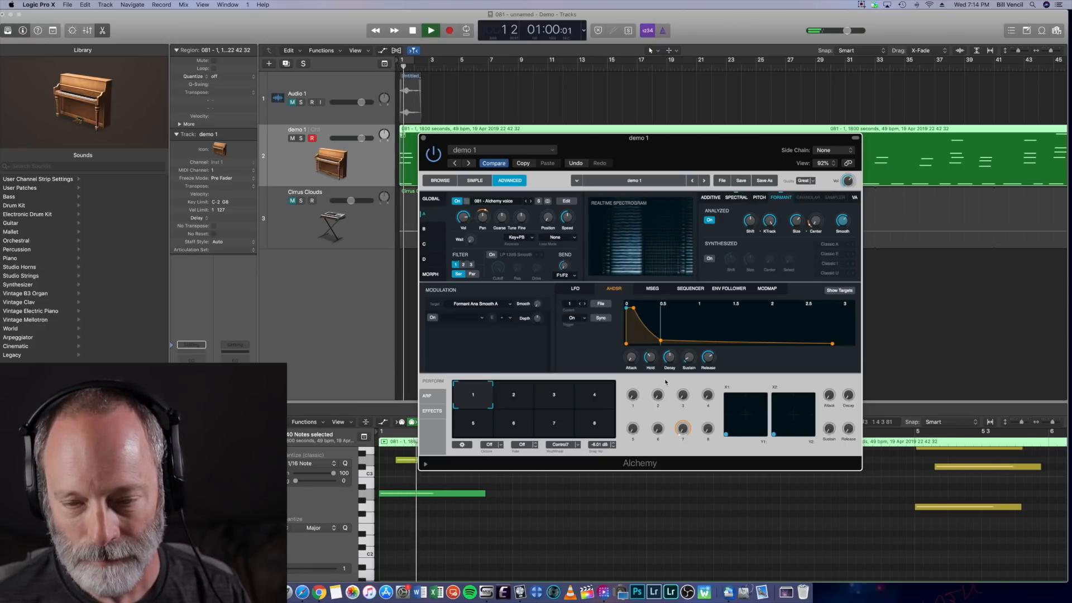
pyautogui.press('space')
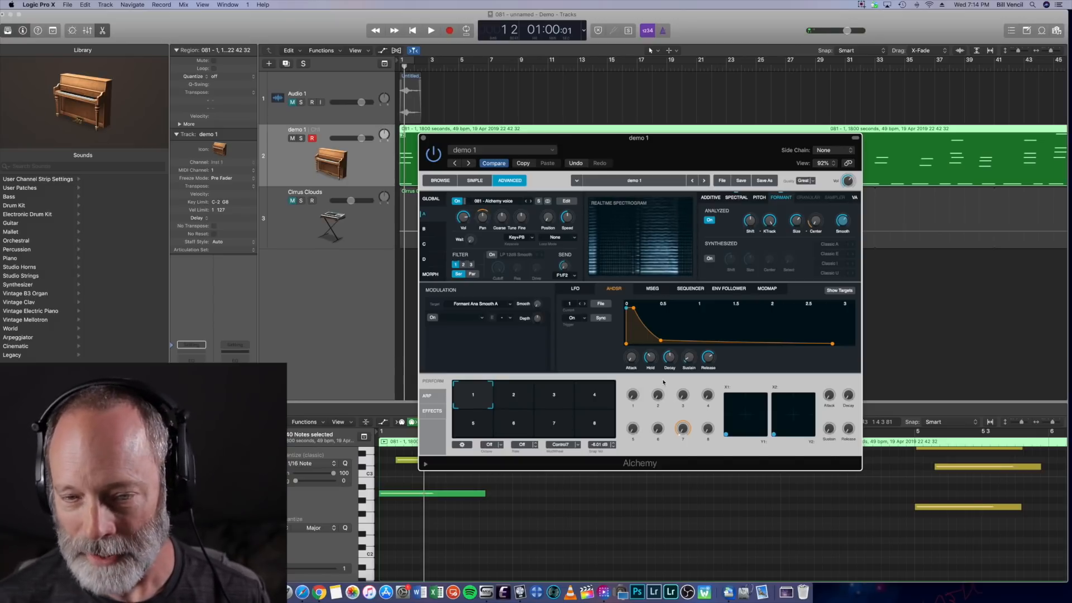
# Trim source A's sample to a short range from about 2.1 s to 2.5 s around its loudest part, and audition it.
pyautogui.click(566, 201)
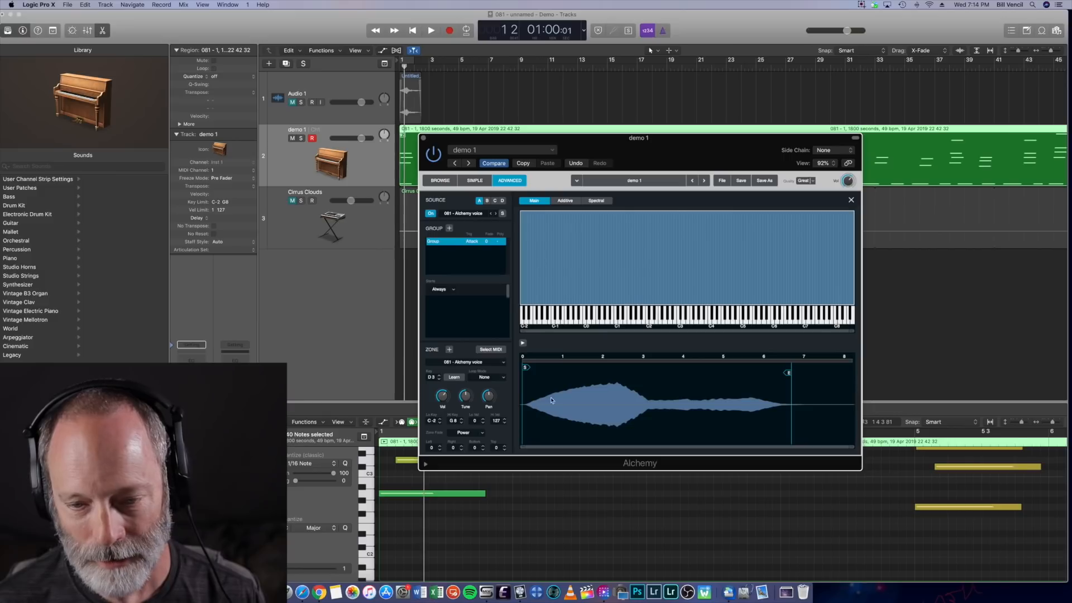
pyautogui.moveTo(526, 369); pyautogui.dragTo(610, 373)
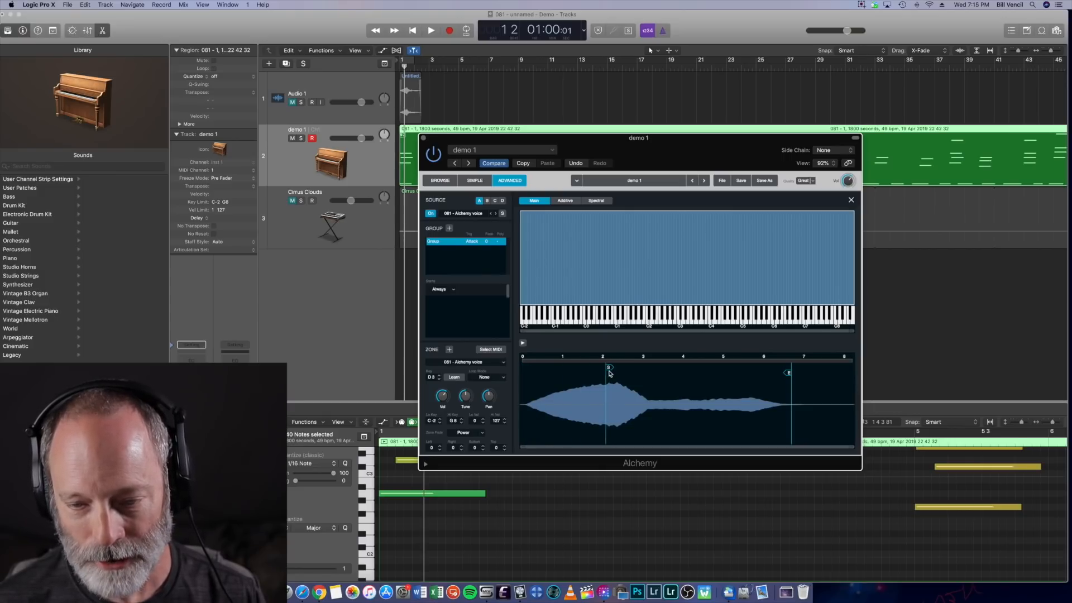
pyautogui.moveTo(787, 372); pyautogui.dragTo(619, 381)
pyautogui.click(850, 200)
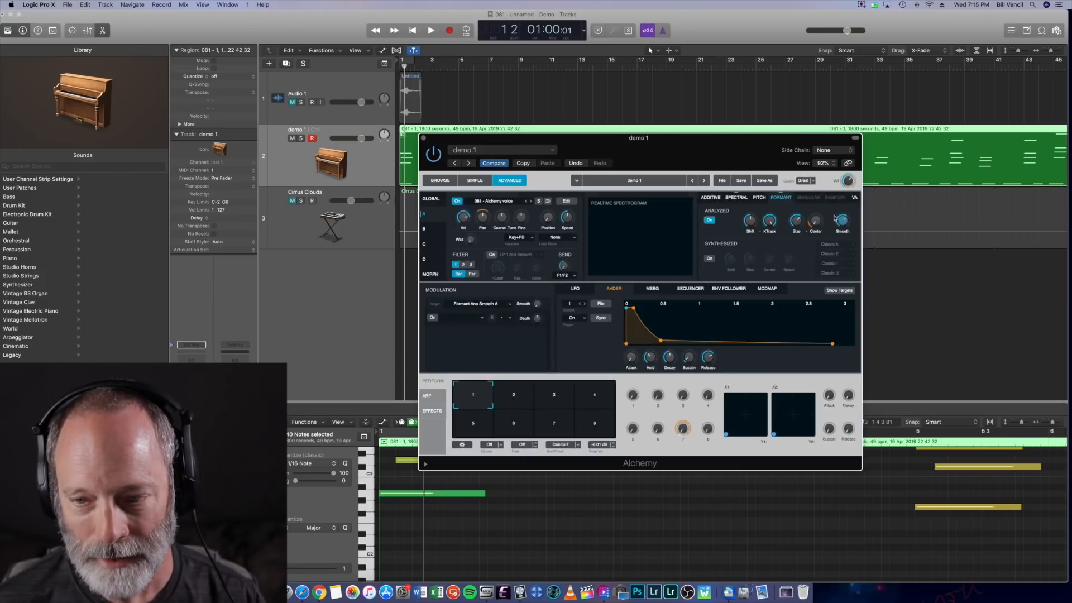
pyautogui.press('space')
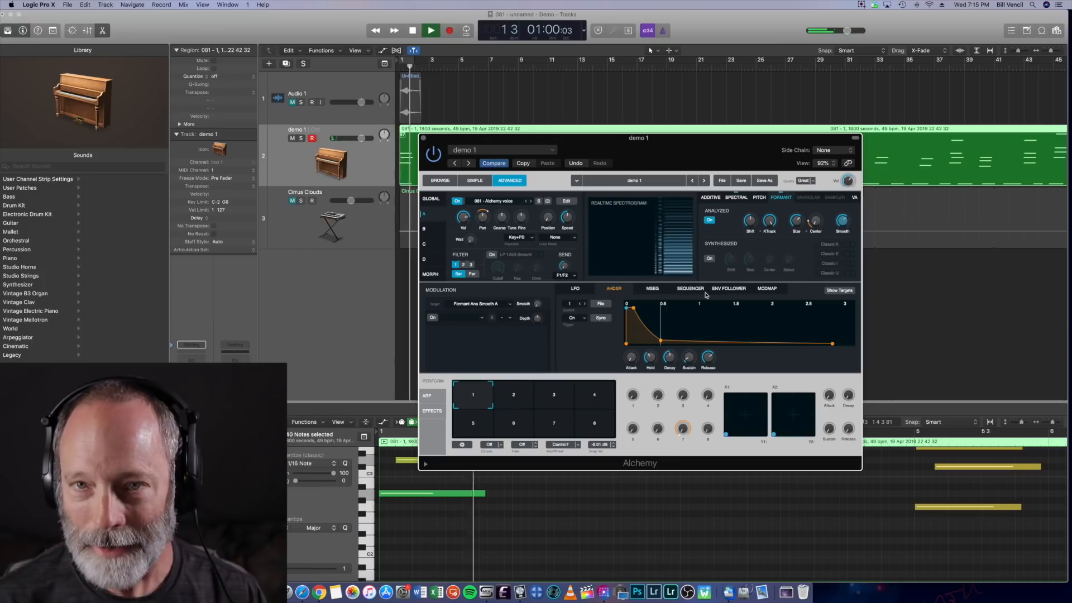
pyautogui.press('space')
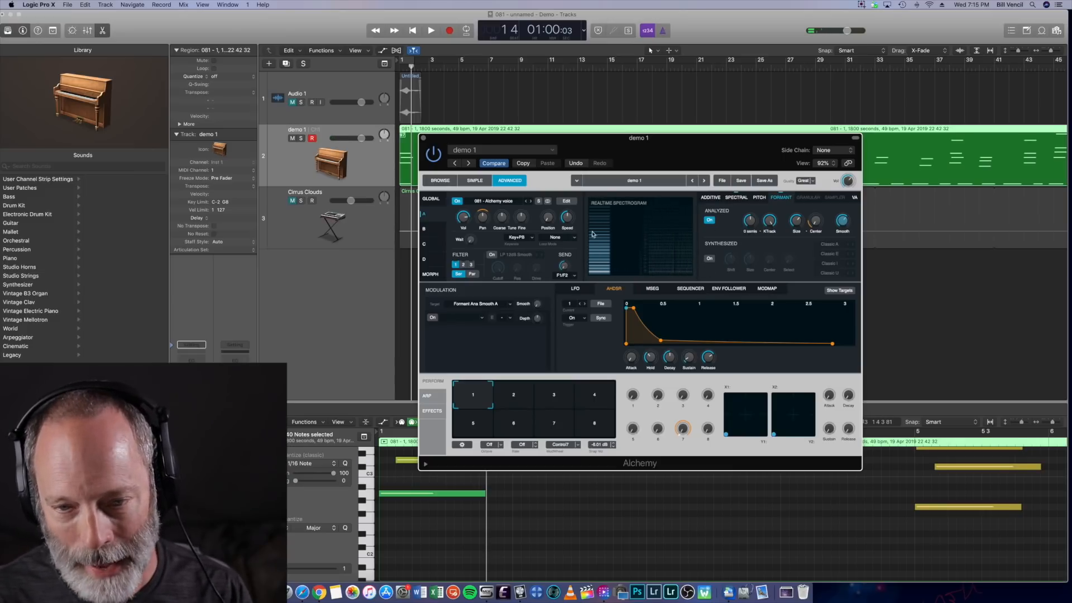
# Show source A's editor and watch how the part plays through the trimmed sample range.
pyautogui.click(566, 202)
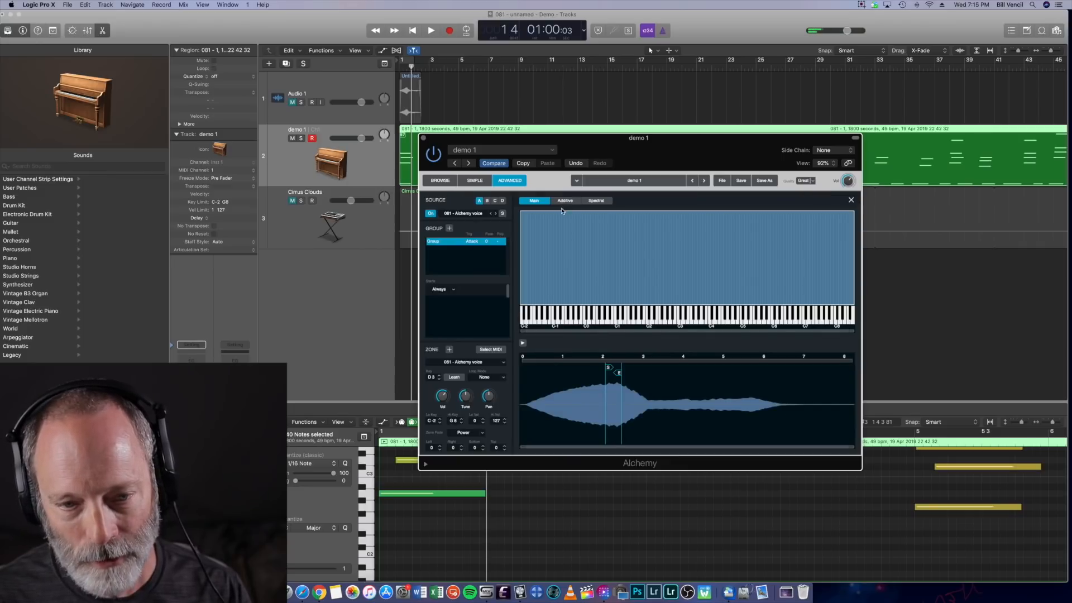
pyautogui.press('space')
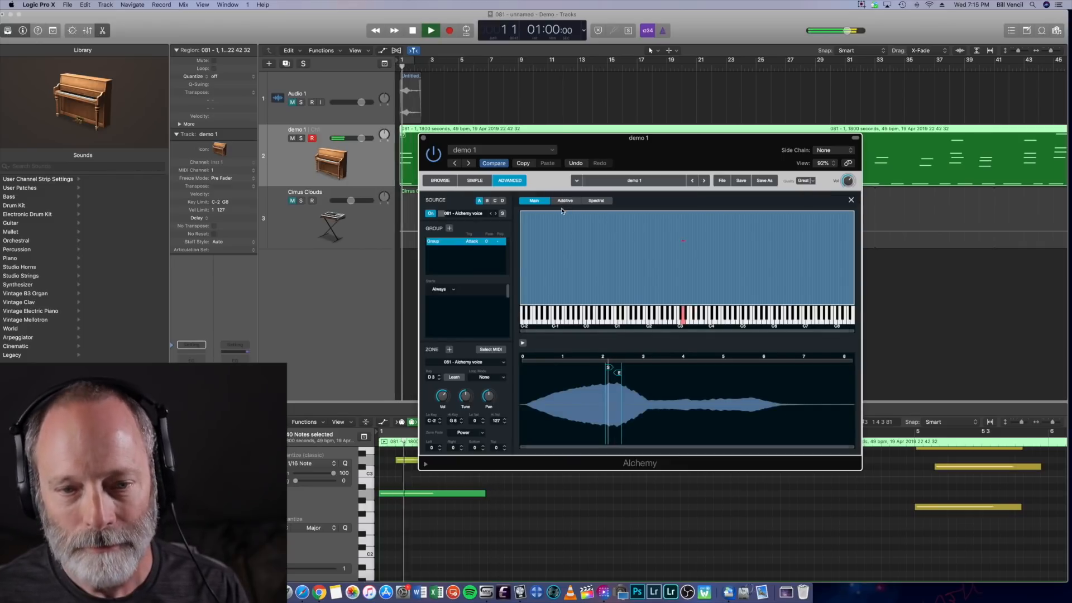
pyautogui.press('space')
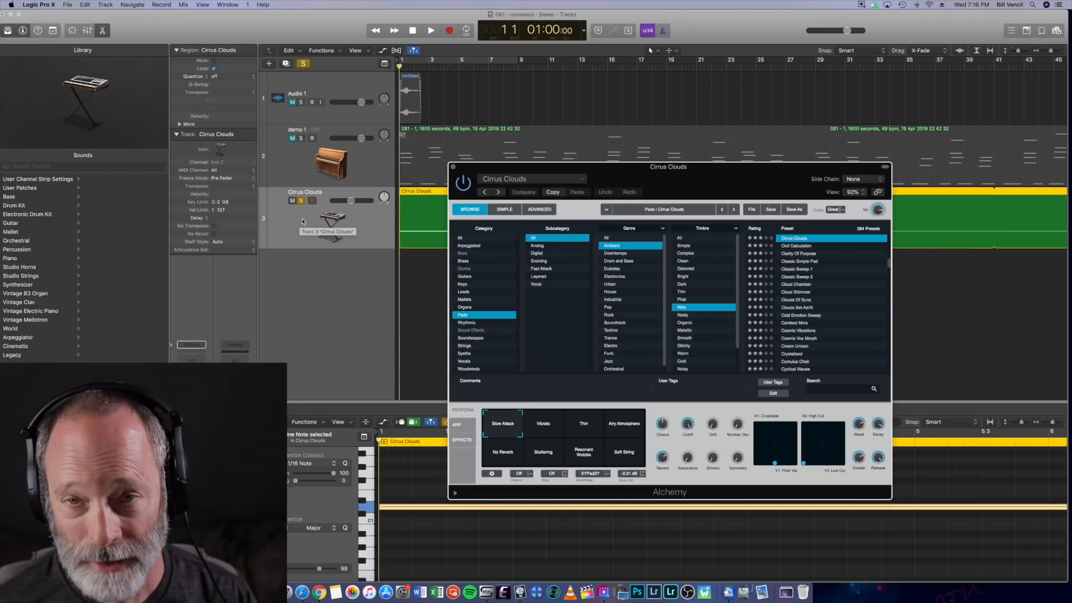
# Audition the Cirrus Clouds pad soloed, and again together with the demo 1 track from the project start.
pyautogui.press('space')
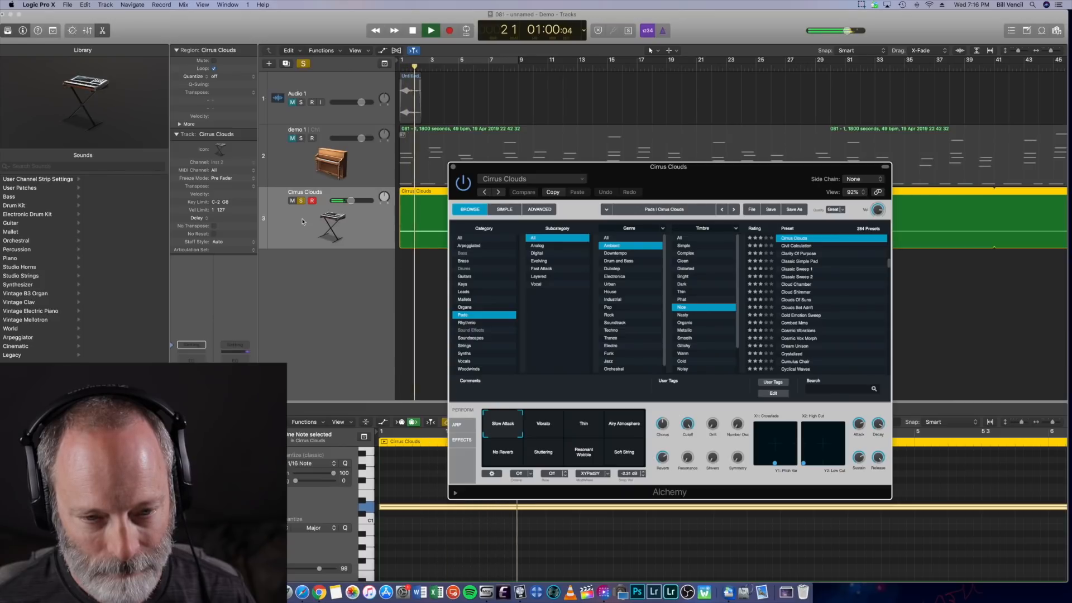
pyautogui.press('space')
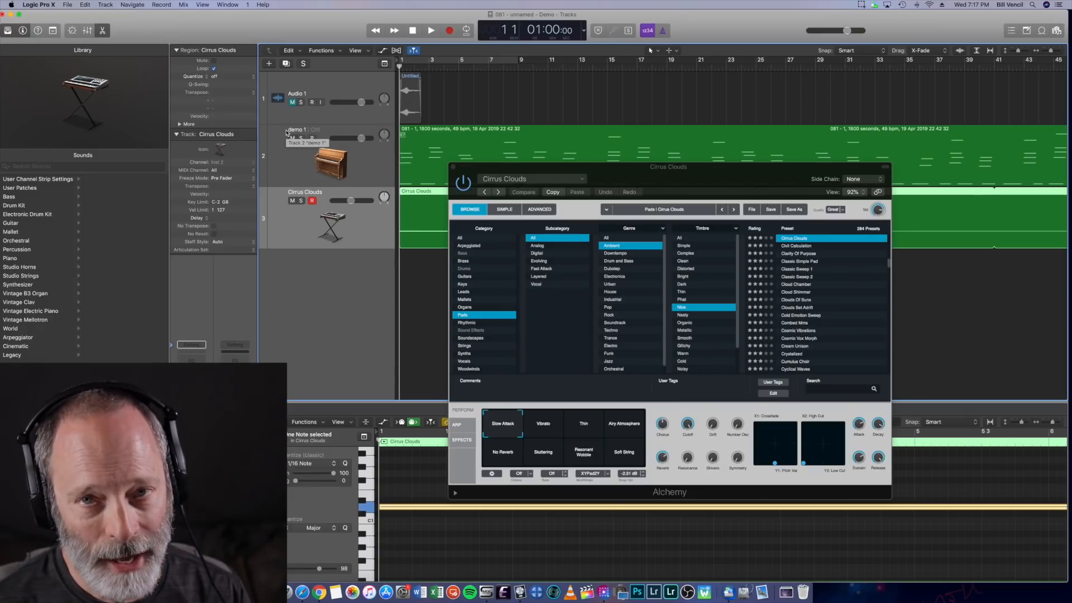
pyautogui.press('space')
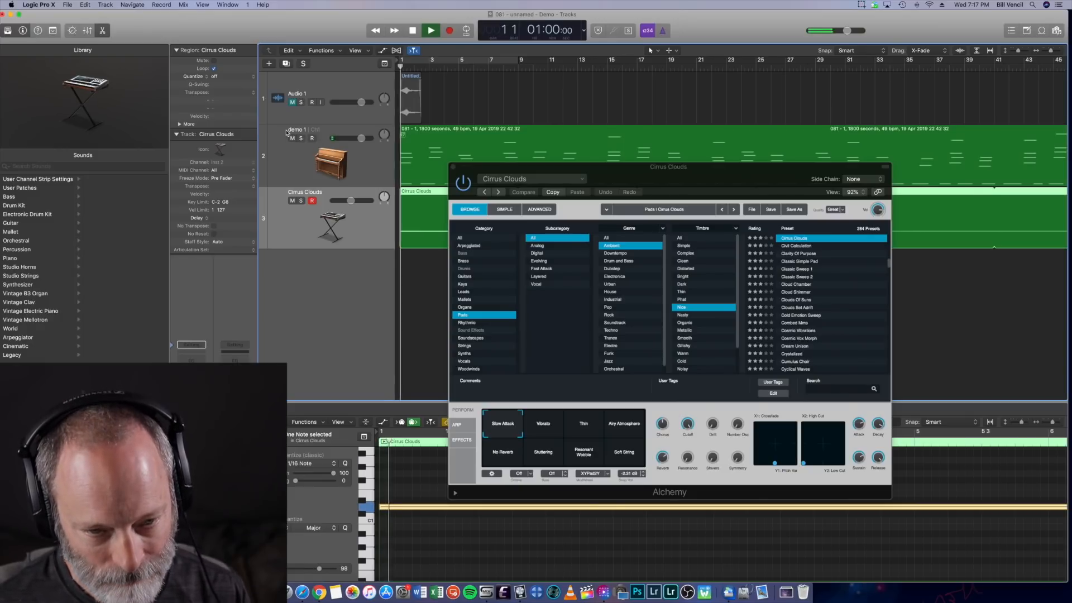